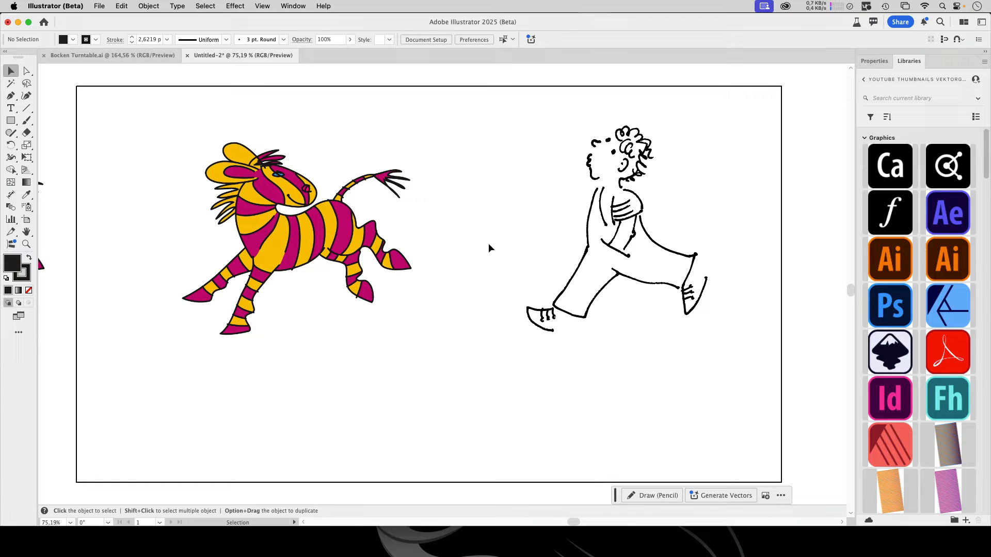
Check the installed application version and the type of the placed zebra picture on the artboard
left_click(54, 5)
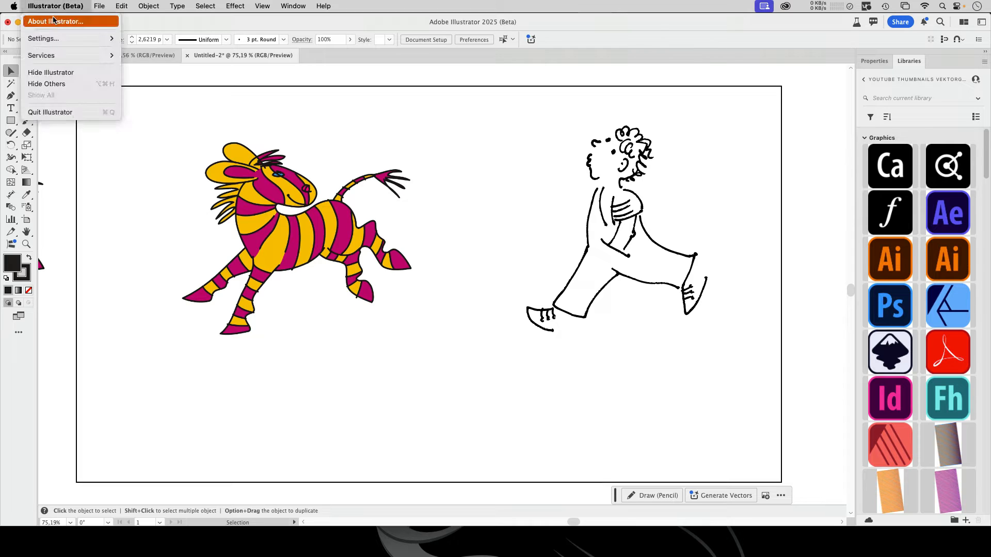
left_click(54, 21)
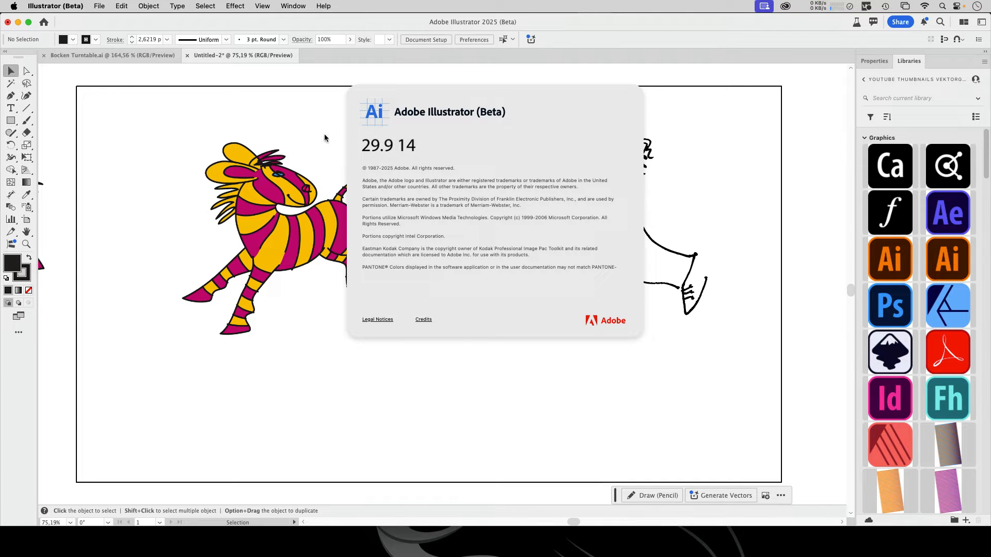
left_click(353, 120)
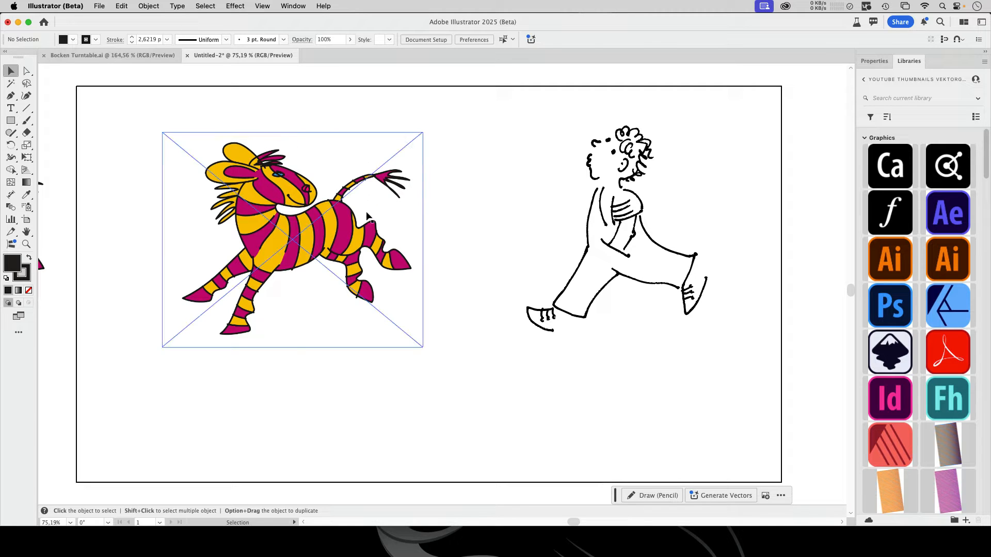
left_click(333, 233)
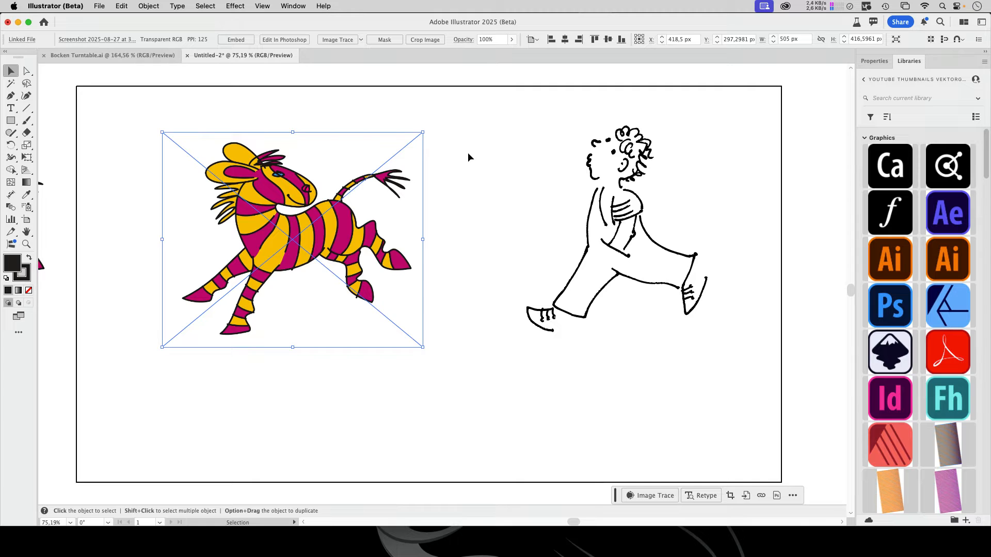
left_click(311, 111)
Expand the Live Paint zebra beside the artboard into ordinary vector groups
key("space")
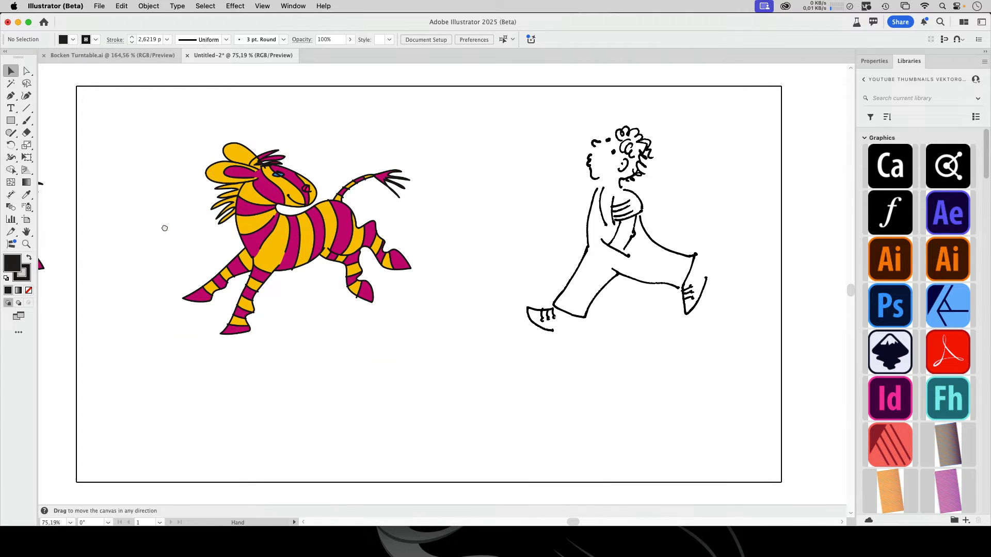
left_click_drag(165, 228, 515, 215)
left_click(392, 248)
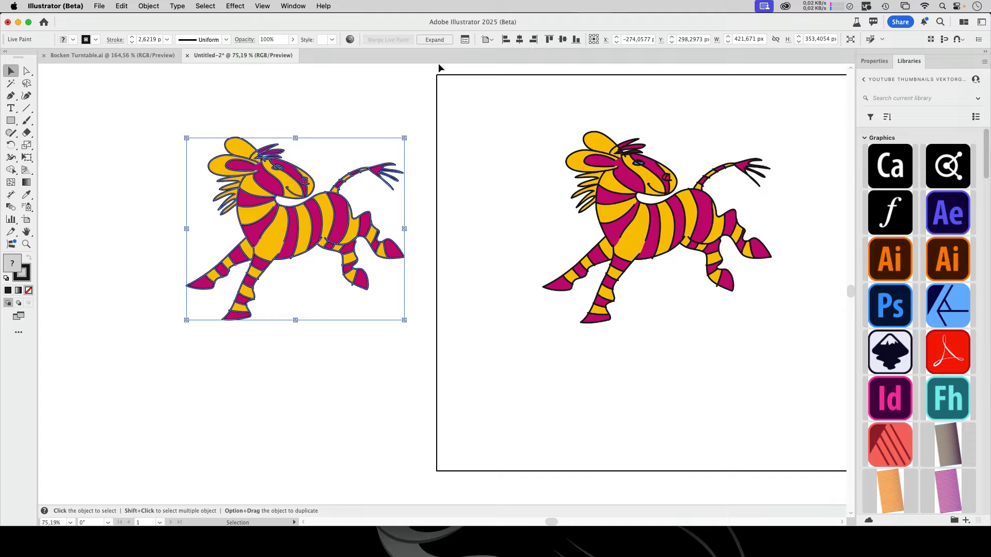
left_click(435, 40)
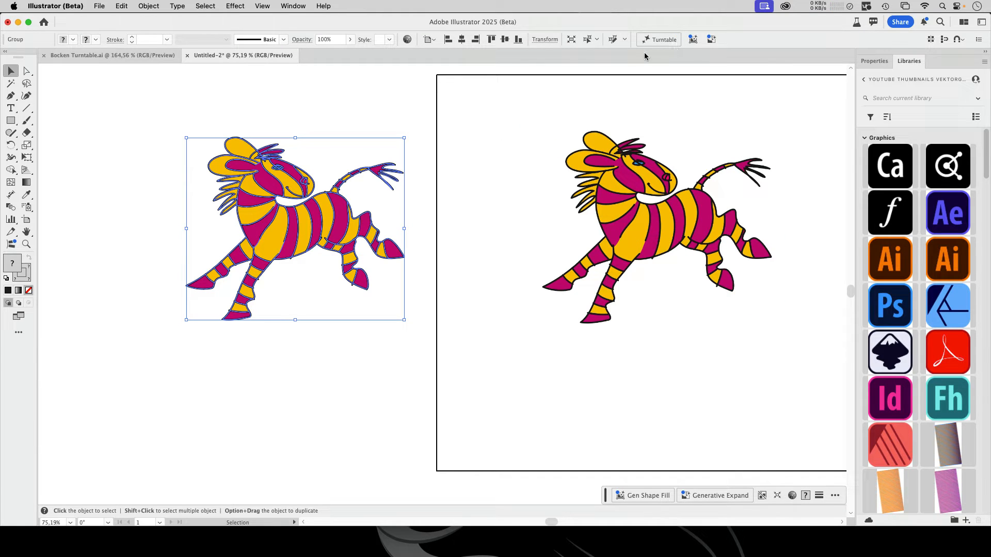
left_click(390, 113)
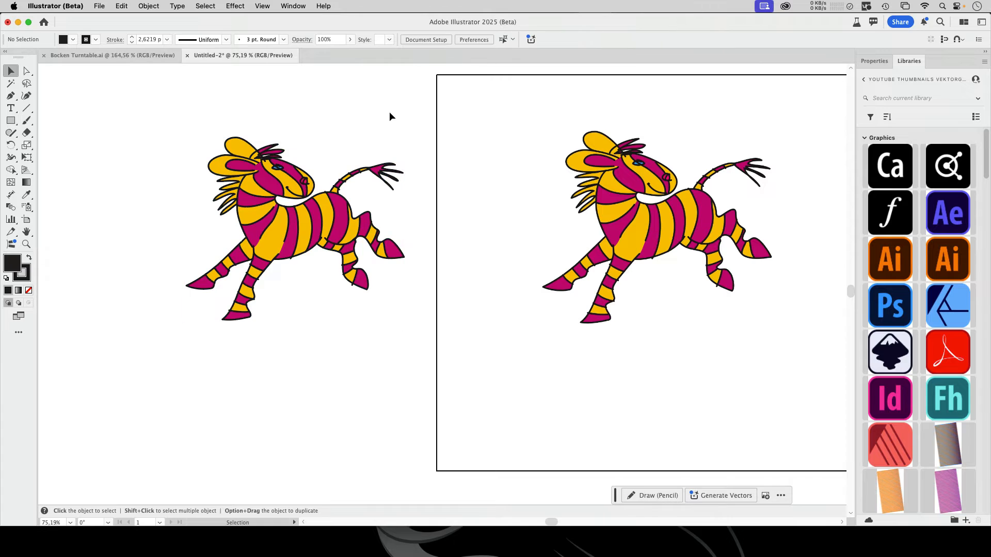
Ungroup the expanded zebra and move its outline group up and away from the coloured fills
left_click(319, 195)
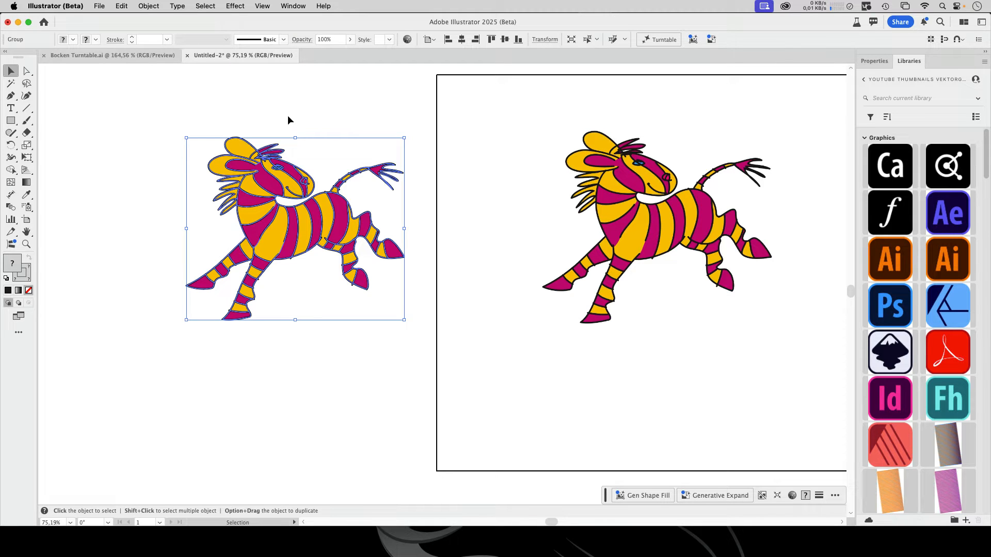
left_click(149, 6)
left_click(154, 82)
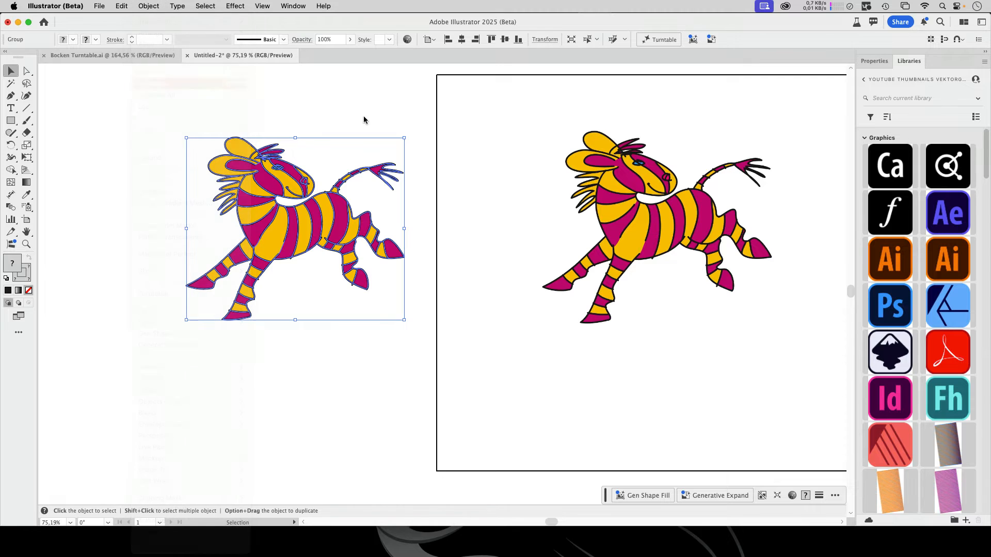
left_click(387, 117)
left_click_drag(312, 183, 333, 158)
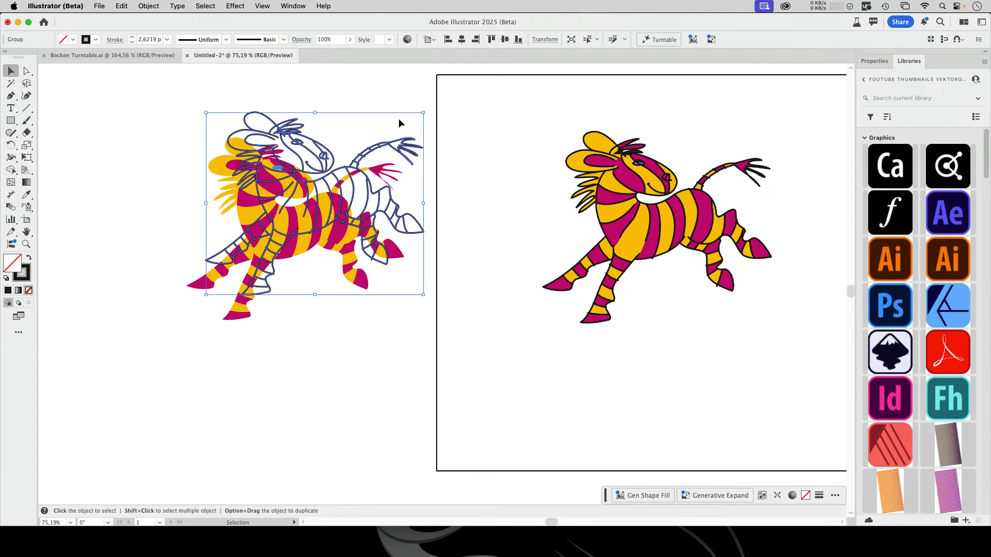
Undo the outline move and group the zebra's outlines and fills together again
key("super+z")
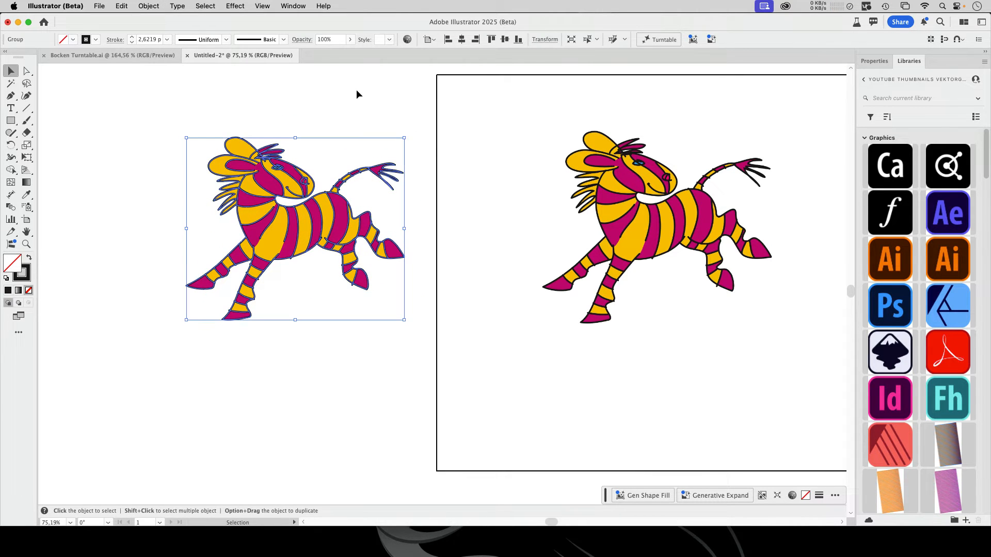
left_click_drag(180, 120, 425, 370)
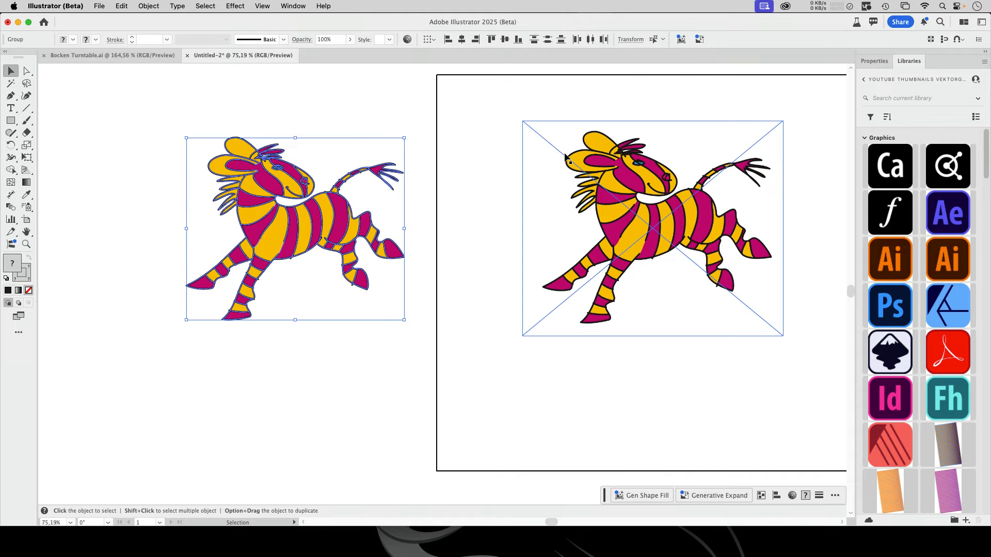
key("super+g")
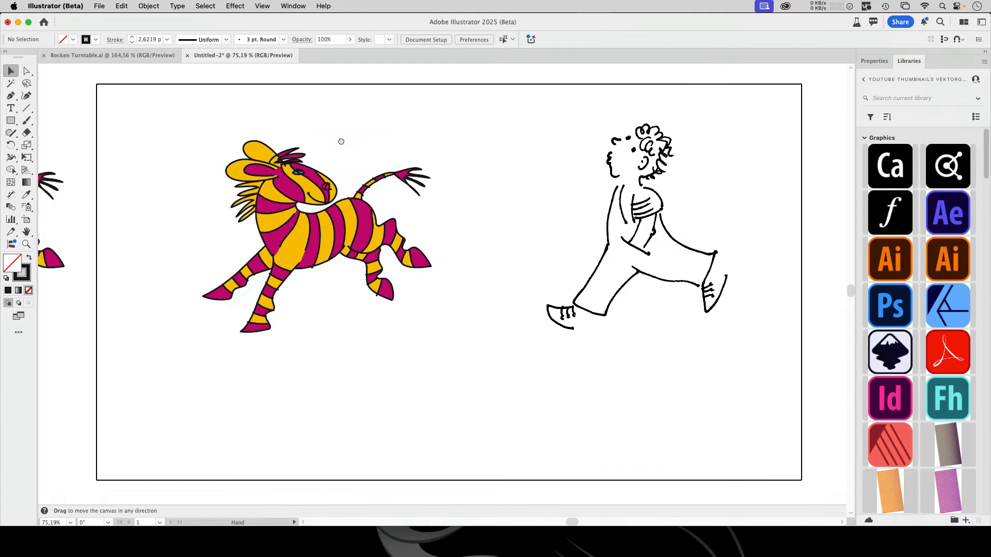
Trace the linked zebra image on the artboard with the Auto-Color Image Trace preset
scroll(362, 139, "right", 2)
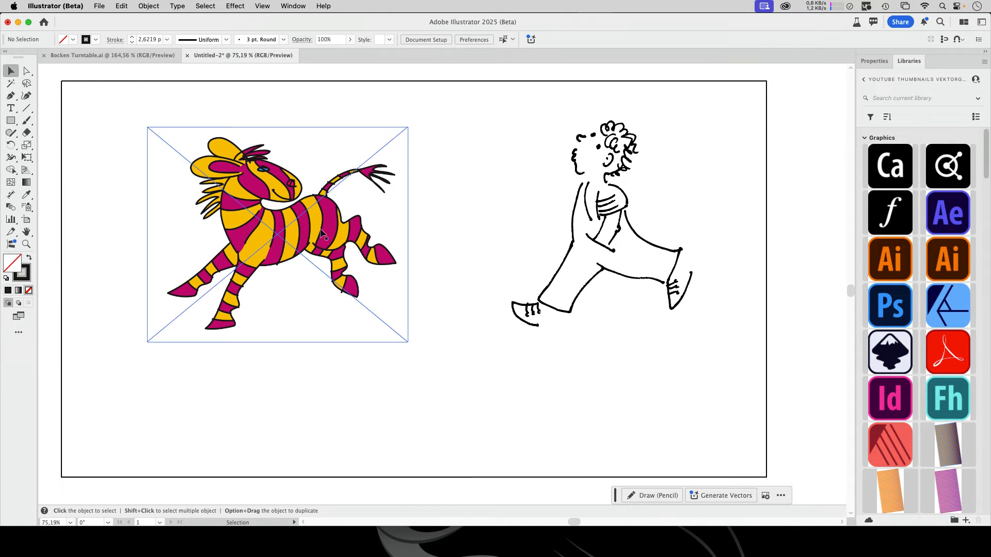
left_click(287, 240)
left_click(292, 5)
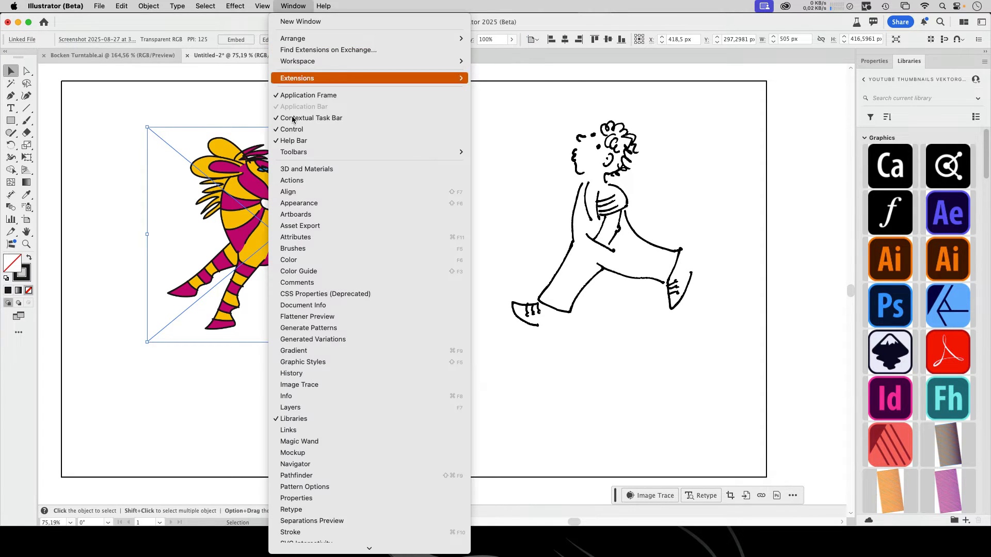
left_click(335, 385)
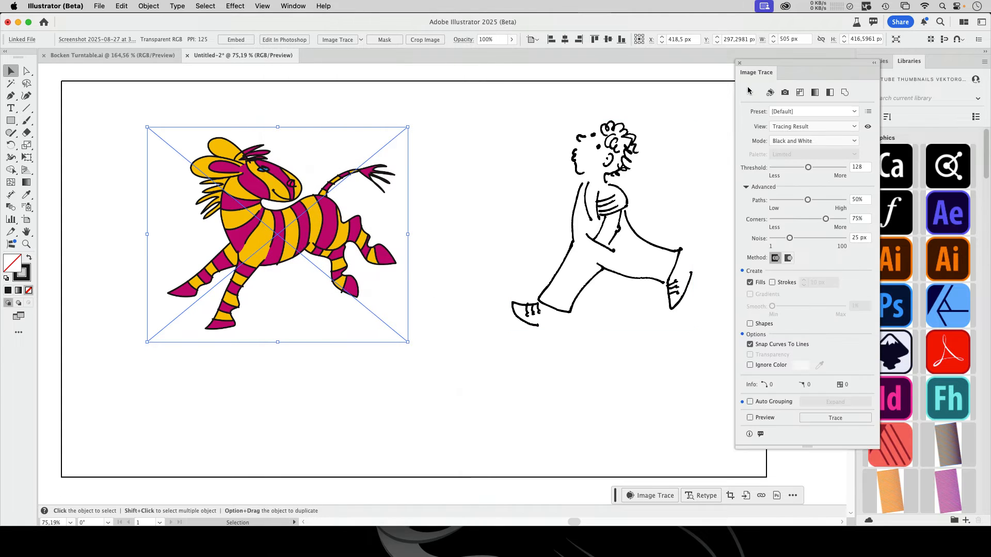
left_click_drag(762, 68, 469, 83)
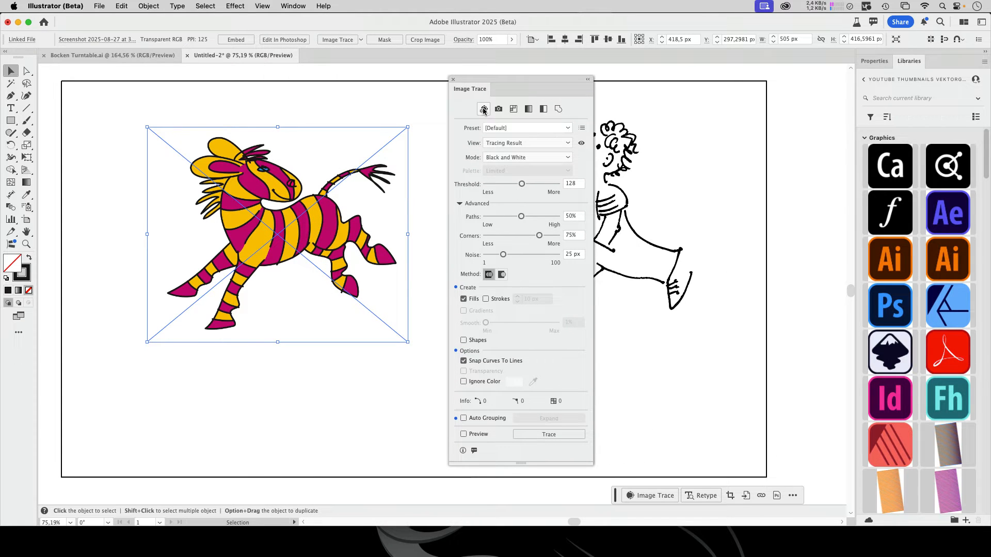
left_click(485, 109)
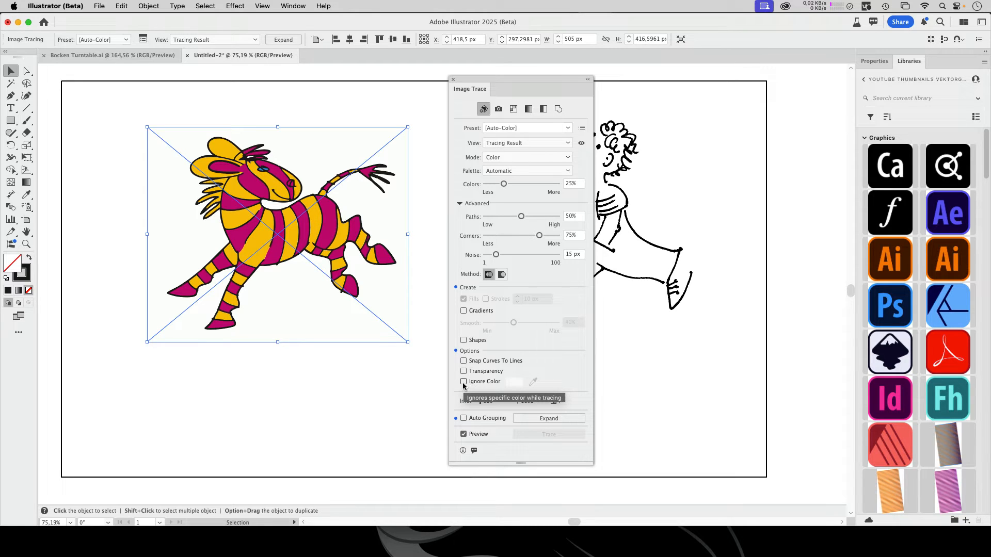
Expand the Auto-Color zebra tracing and examine the background path behind the animal
left_click(548, 418)
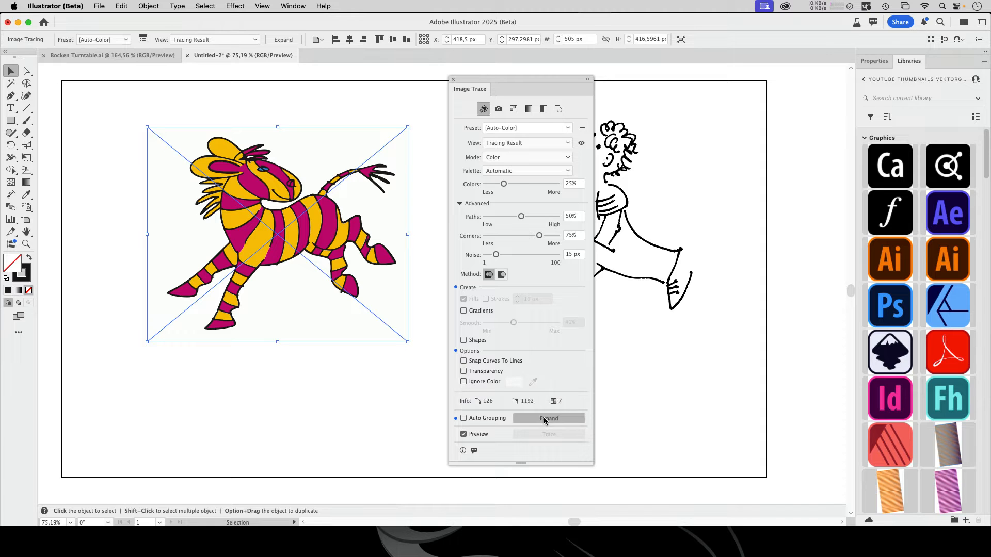
left_click(383, 408)
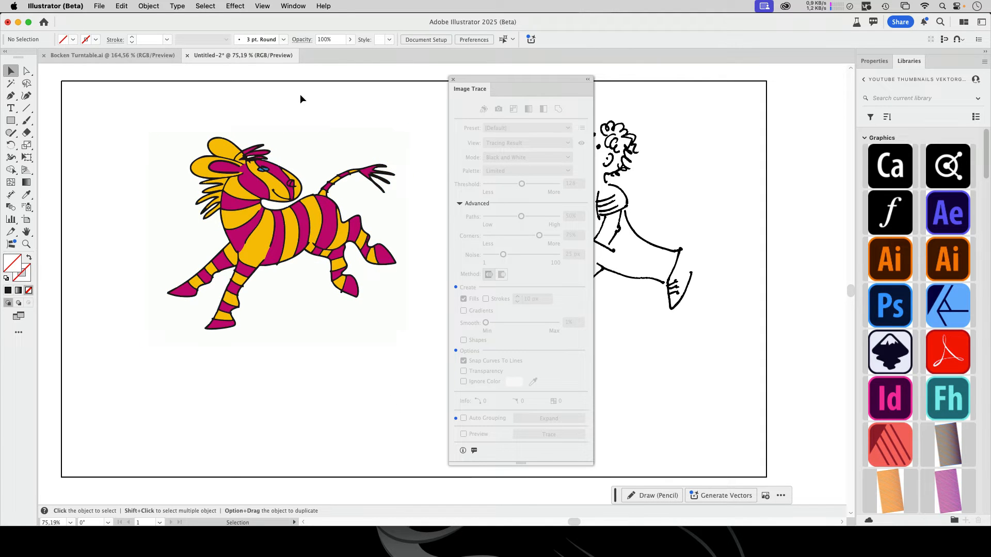
left_click(26, 70)
left_click(310, 148)
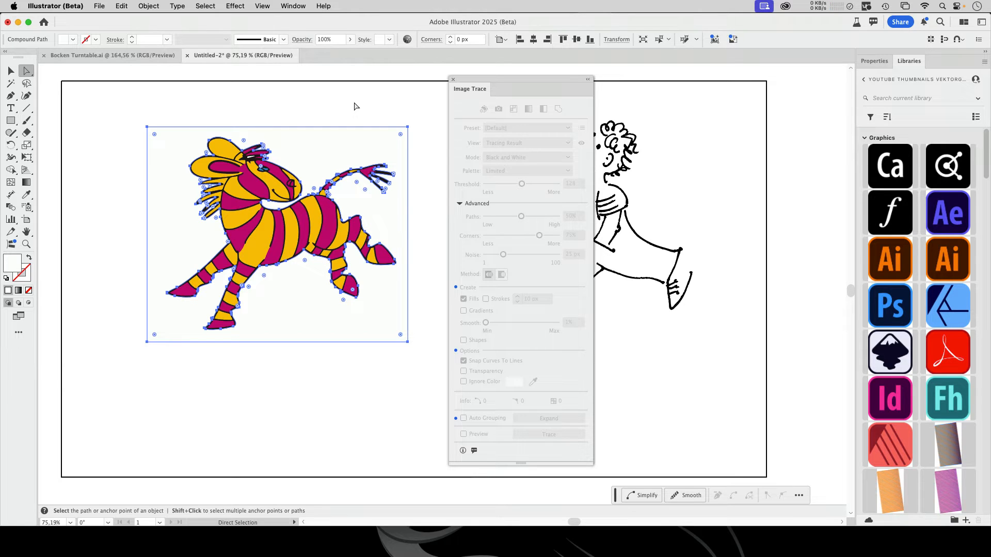
key("v")
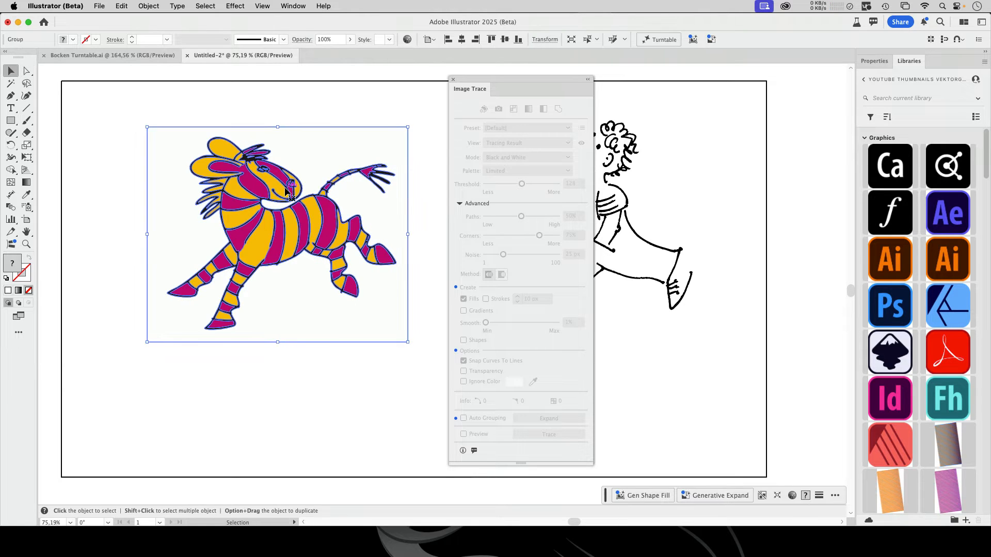
Try to run Turntable on the zebra with its background, decline to proceed, and undo the tracing's expansion
left_click(666, 40)
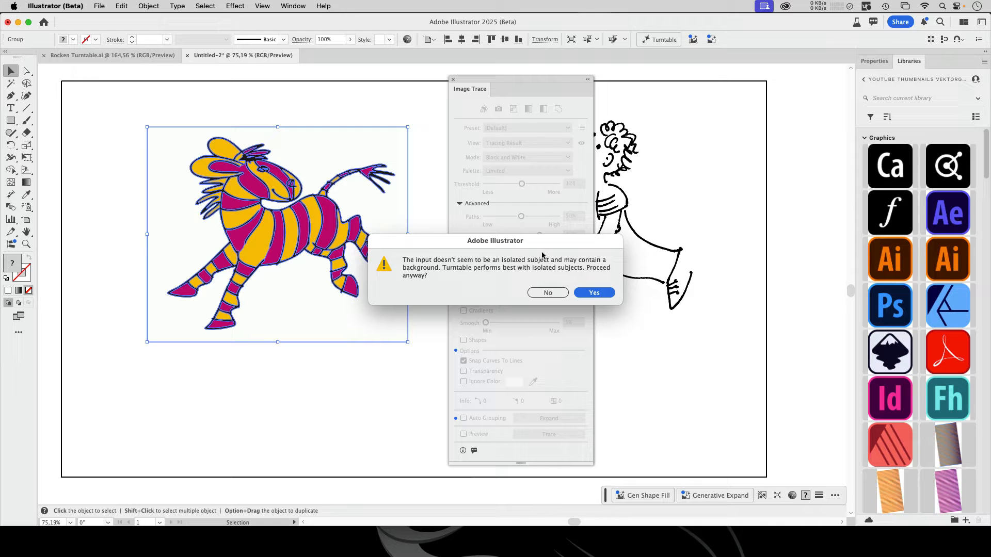
left_click(547, 292)
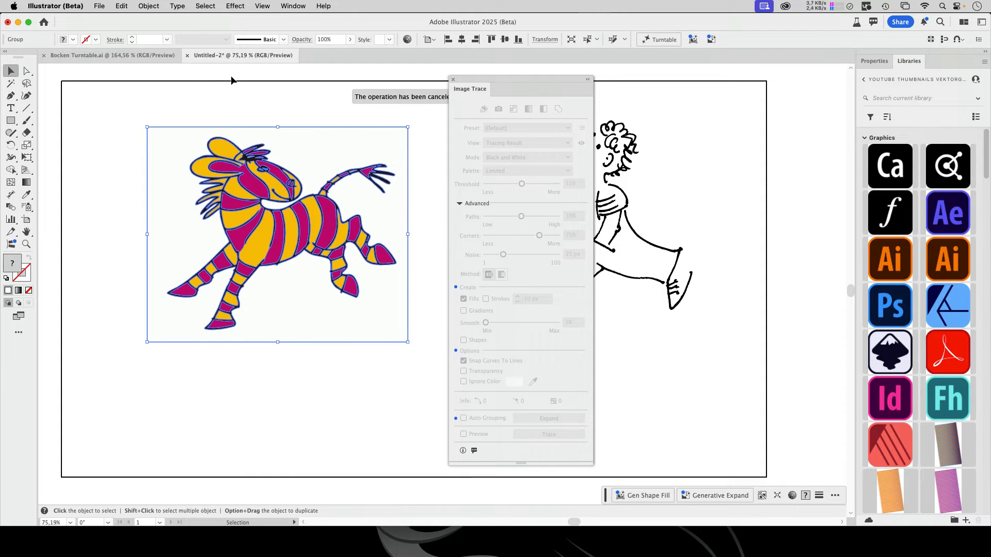
left_click(122, 5)
left_click(137, 22)
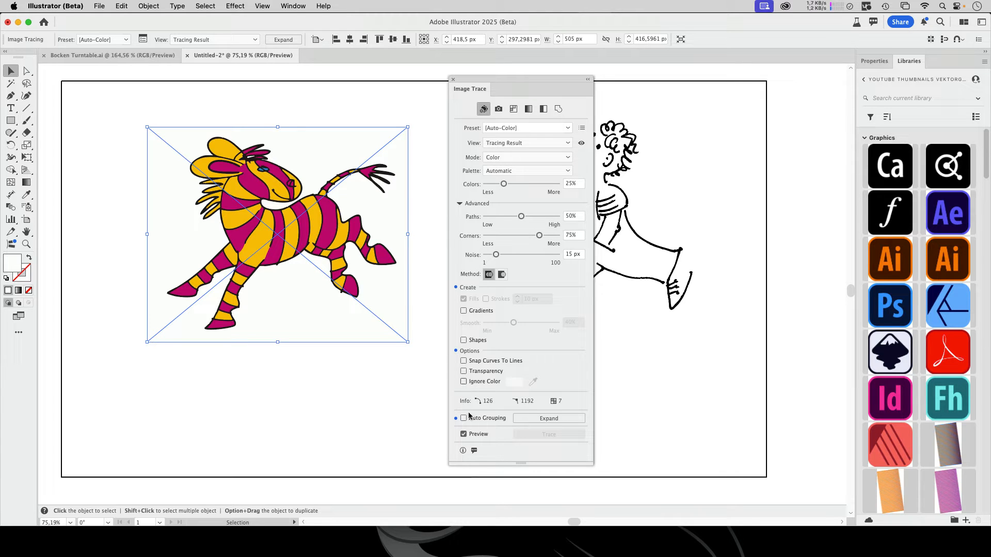
Set the zebra tracing to ignore white and expand it into paths without a background
left_click(464, 382)
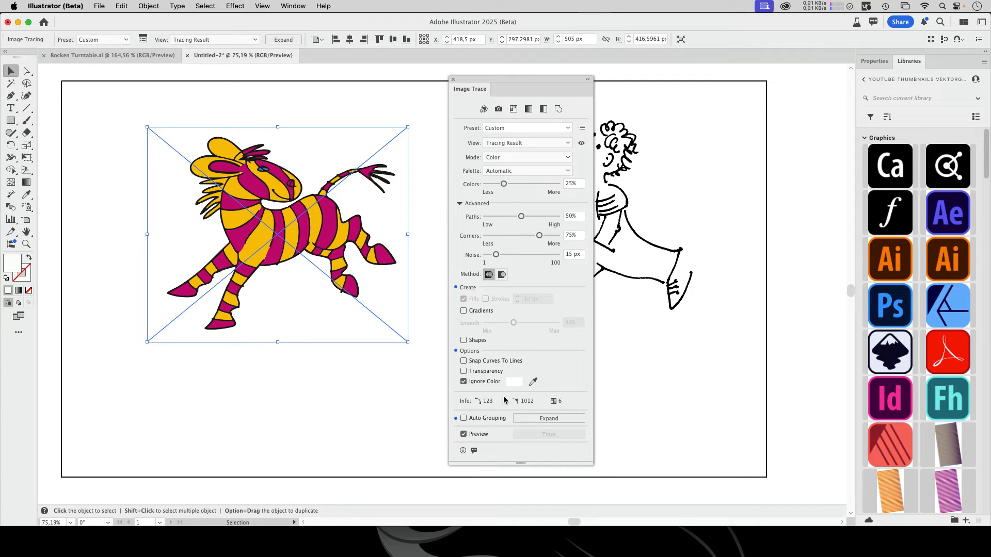
left_click(542, 421)
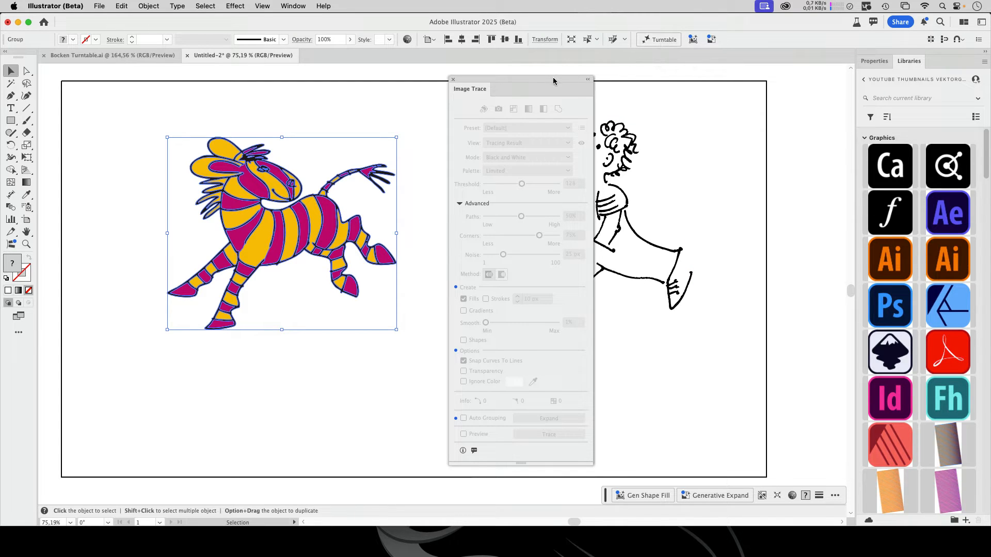
left_click_drag(516, 76, 767, 75)
left_click(450, 243)
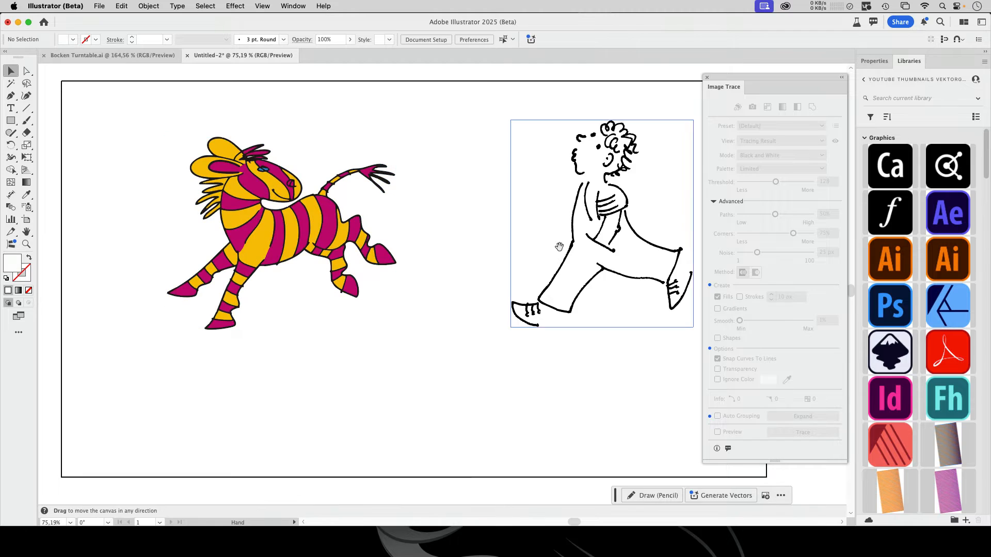
Trace the walking figure drawing in Black & White with white ignored, and expand the tracing into paths
left_click_drag(559, 246, 451, 248)
left_click(451, 248)
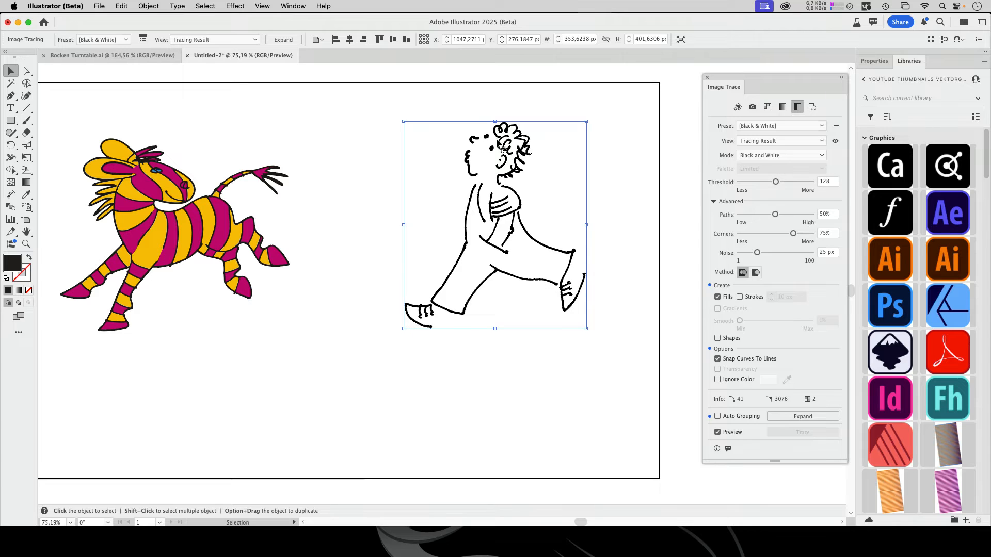
left_click_drag(840, 75, 746, 77)
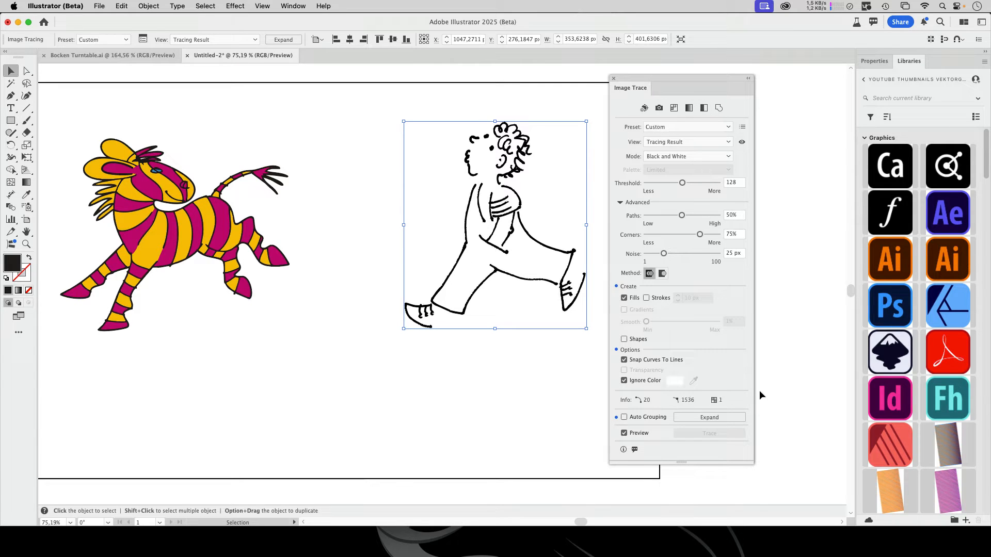
left_click(723, 416)
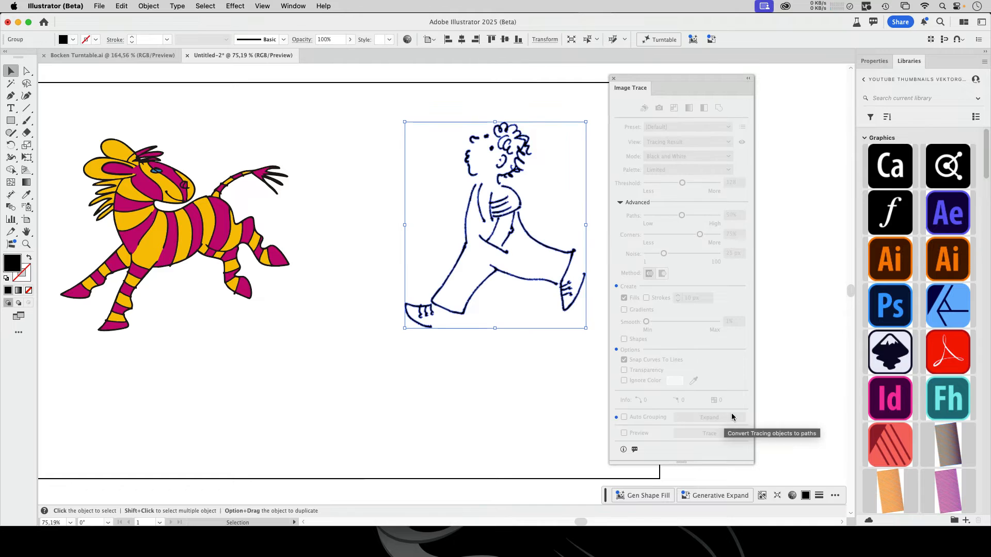
left_click(613, 78)
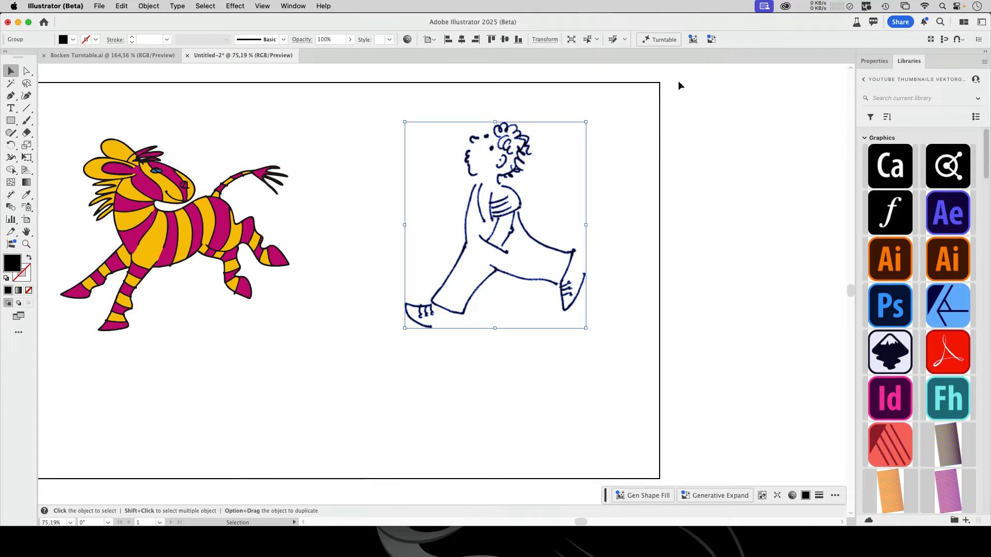
Generate Turntable views of the expanded walking figure
left_click(667, 45)
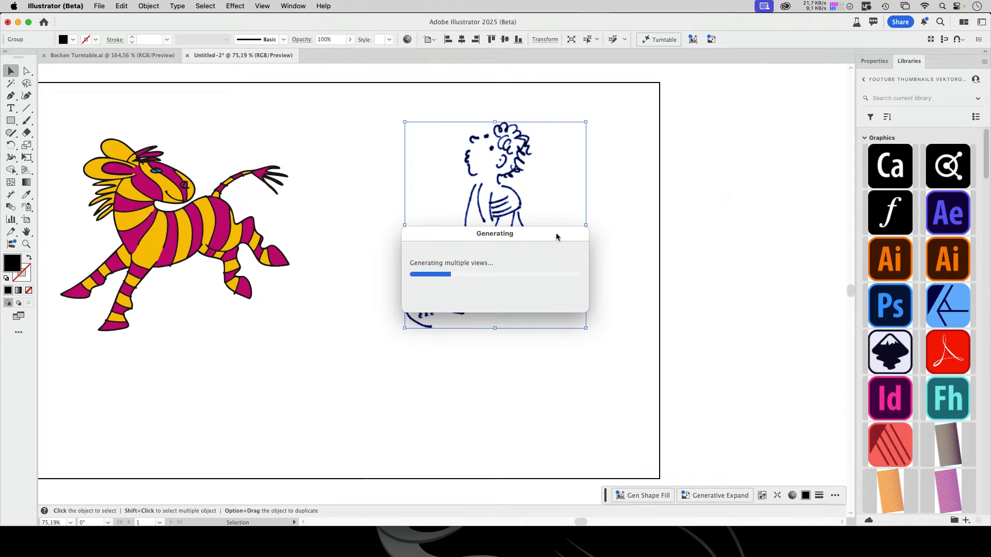
left_click_drag(559, 233, 767, 221)
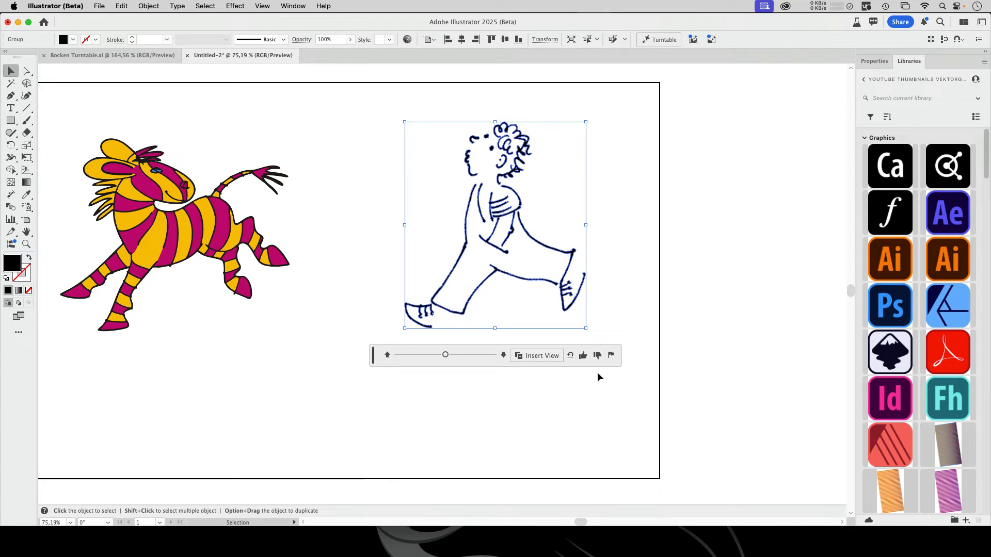
Rotate the walking figure's Turntable view to 75°, and around to −75°
left_click_drag(445, 356, 476, 360)
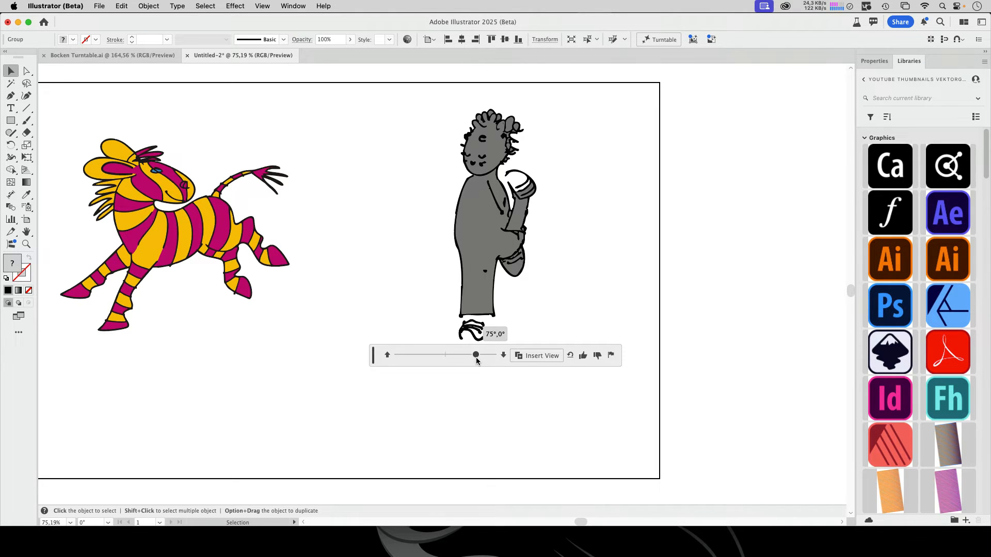
left_click(532, 156)
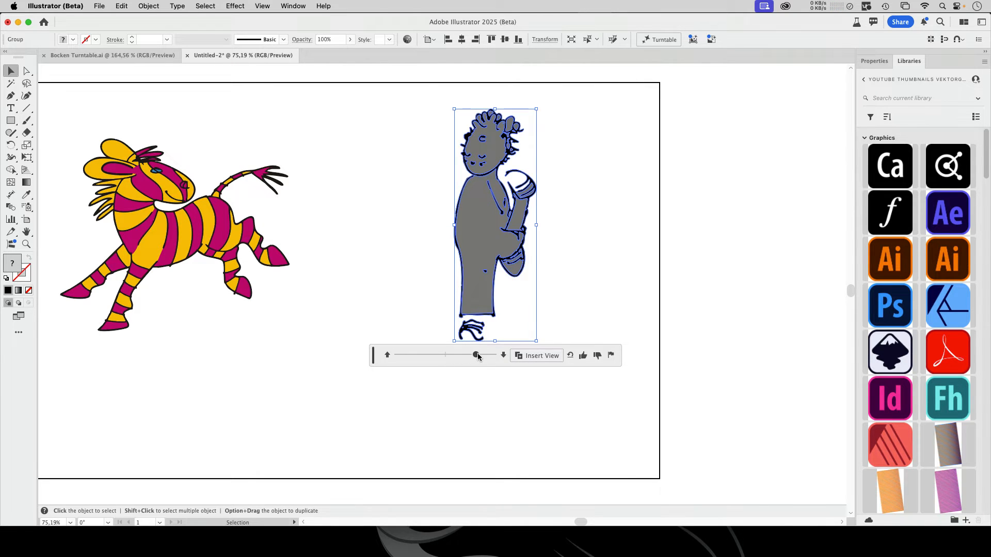
left_click_drag(478, 354, 418, 357)
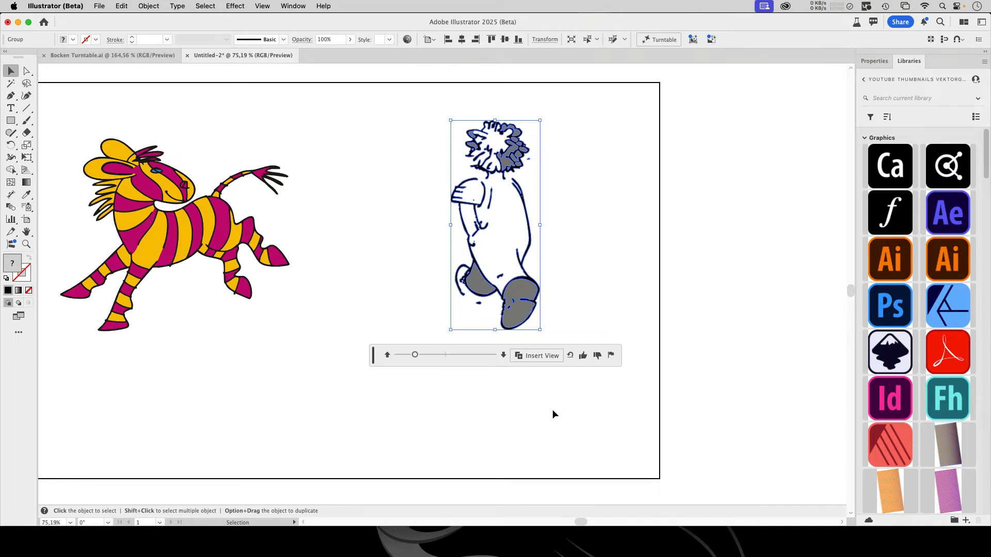
Tilt the walking figure's view to 45° elevation, and in the opposite direction to −45°
left_click(504, 357)
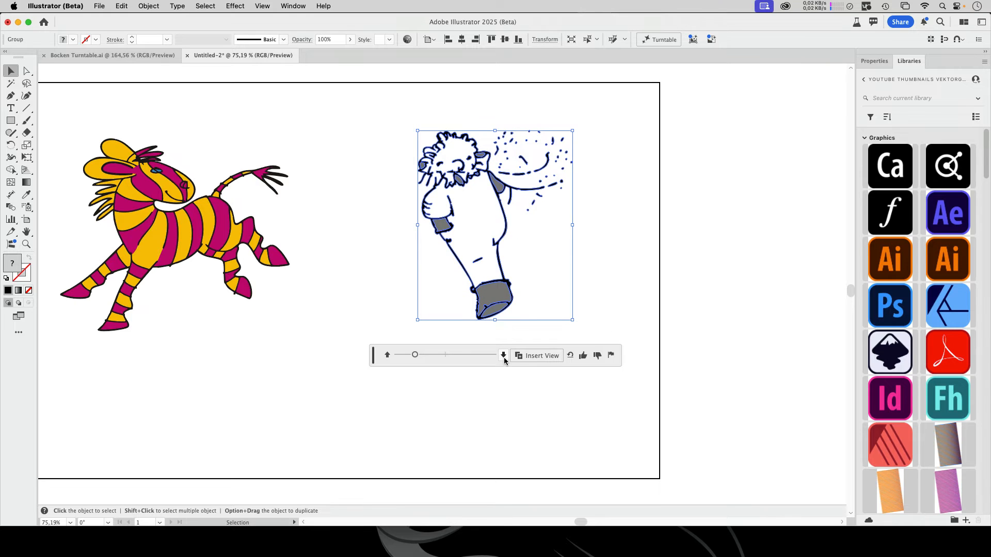
left_click(504, 359)
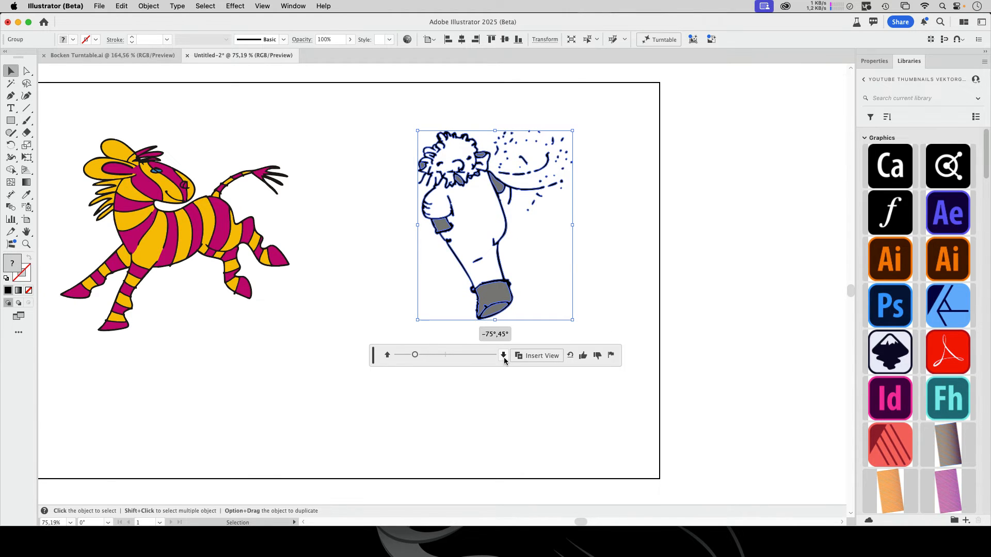
left_click(388, 357)
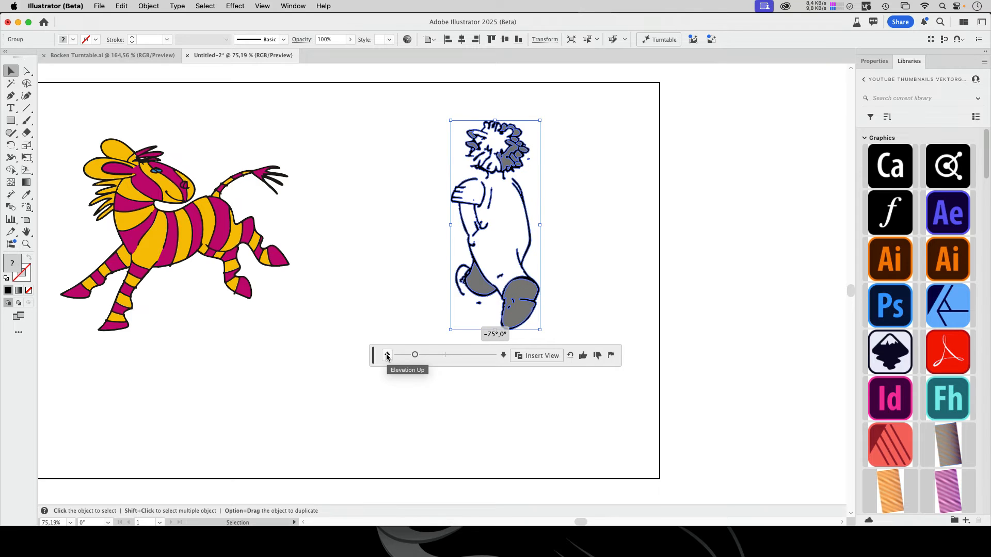
left_click(387, 357)
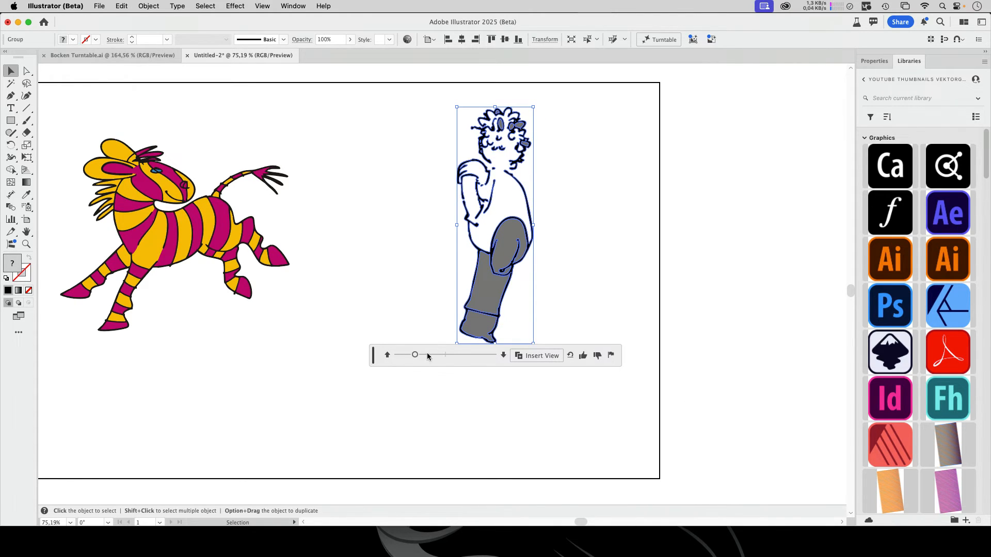
Rotate the walking figure back toward its side view at −45° elevation
left_click_drag(416, 356, 428, 358)
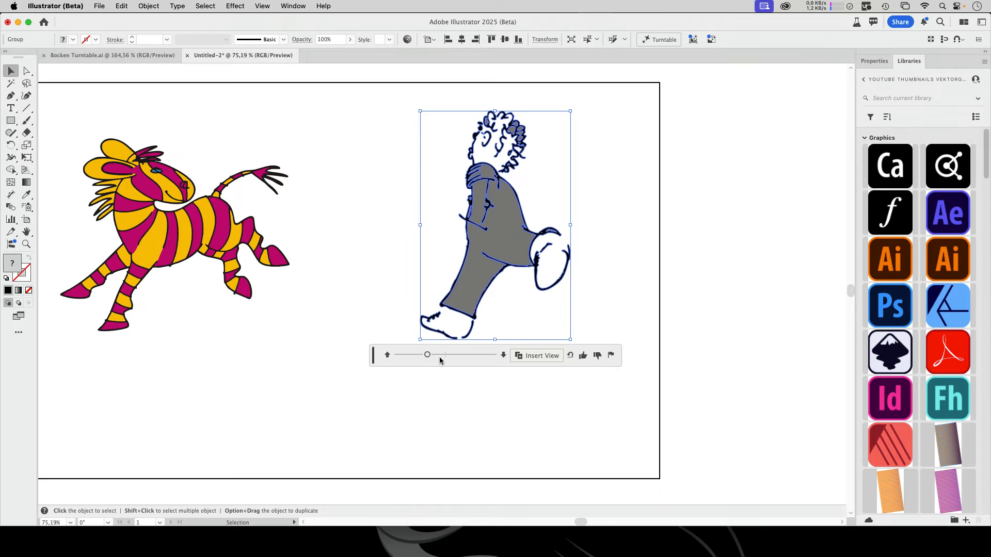
left_click_drag(427, 356, 456, 362)
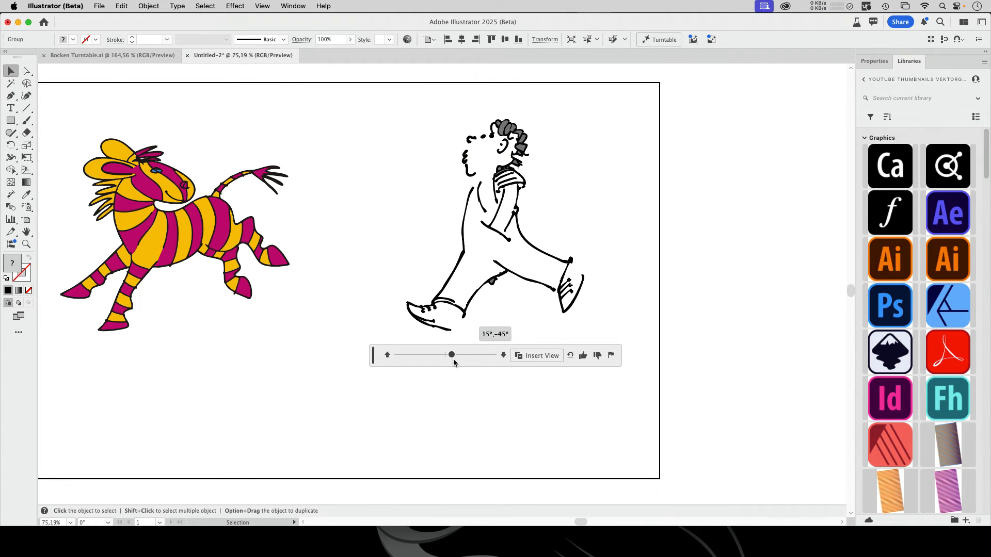
left_click_drag(454, 361, 432, 362)
Examine the outlines and fills of the zebra beside the artboard up close and in outline view
scroll(351, 374, "left", 5)
left_click(348, 238)
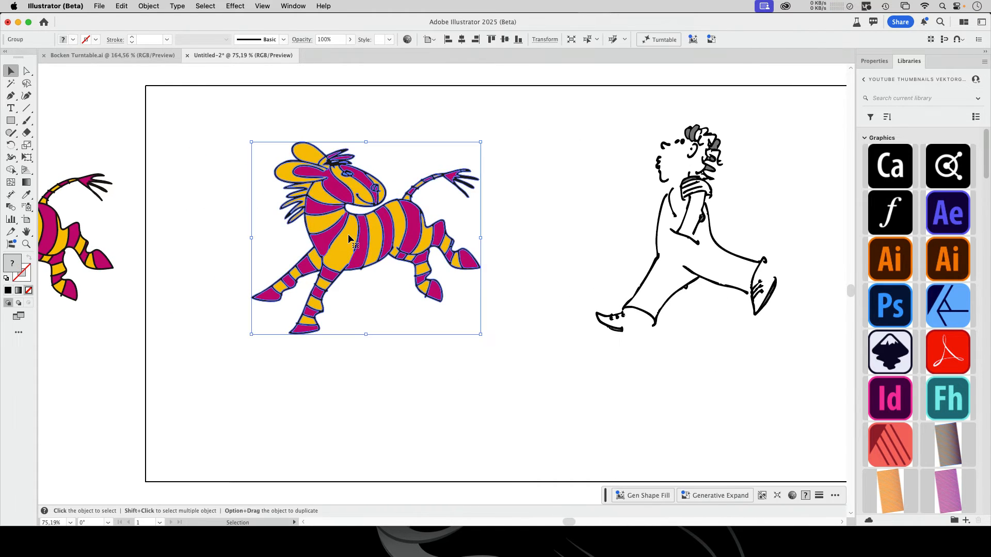
scroll(356, 243, "left", 10)
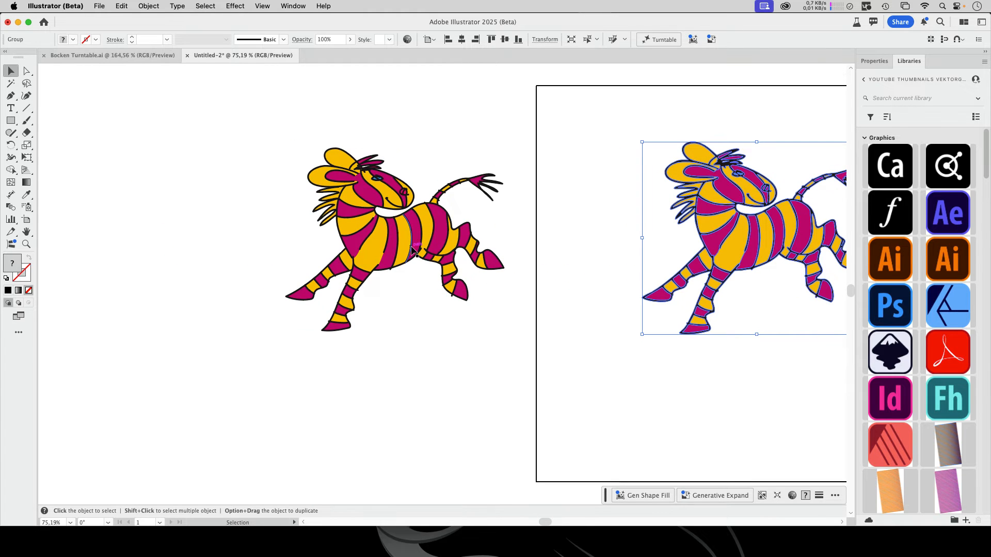
left_click(413, 252)
scroll(359, 181, "up", 6)
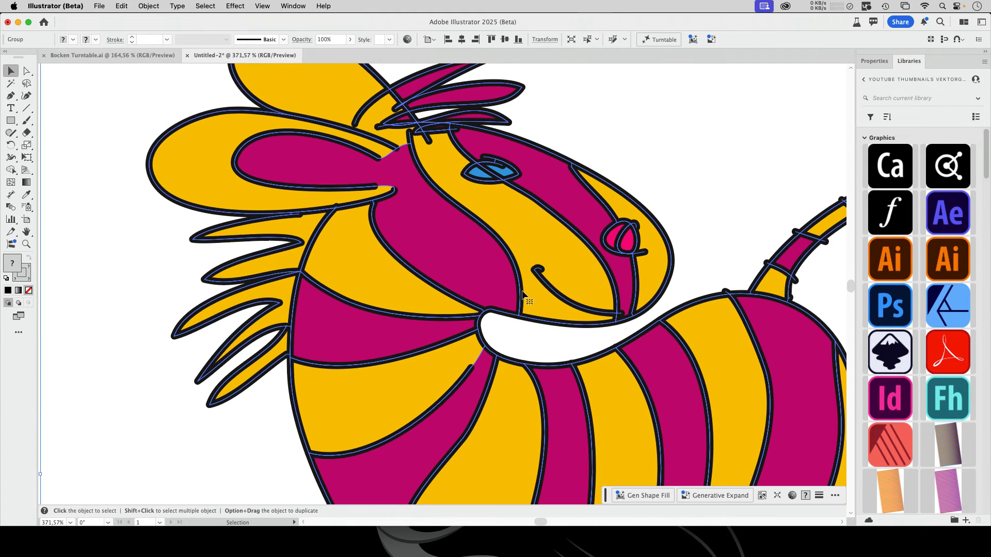
left_click(658, 151)
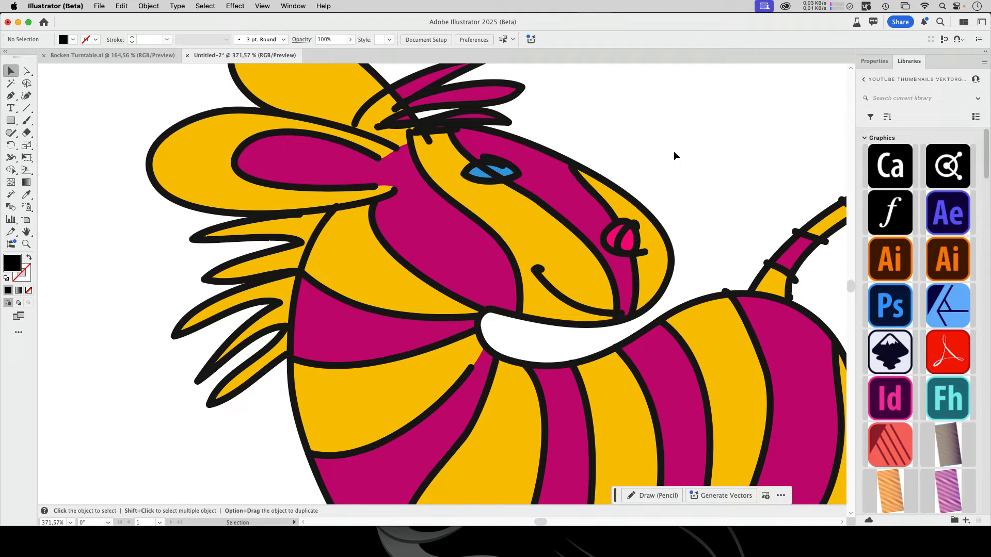
key("super+y")
key("super+y")
Generate Turntable views of the zebra placed outside the artboard
left_click_drag(694, 208, 408, 253)
left_click(408, 253)
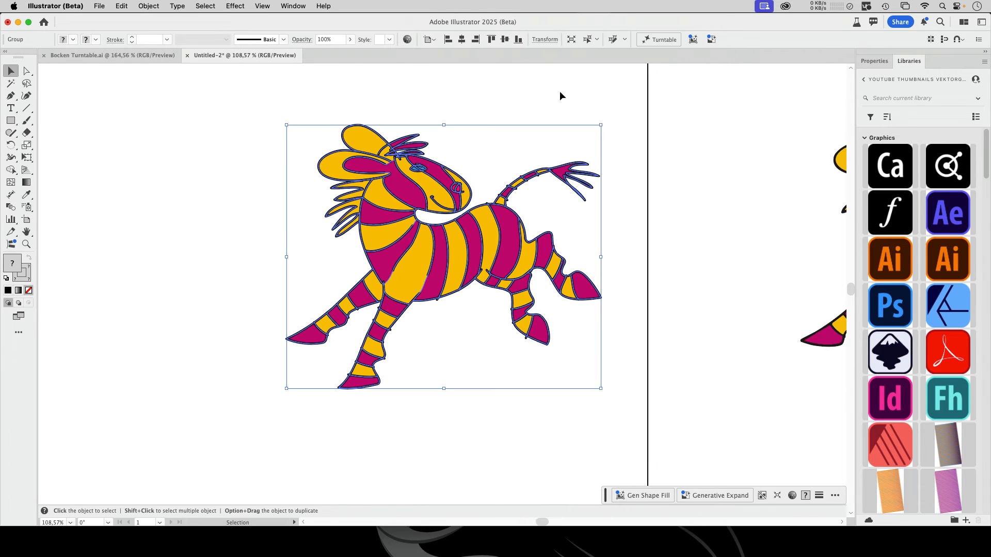
left_click(669, 43)
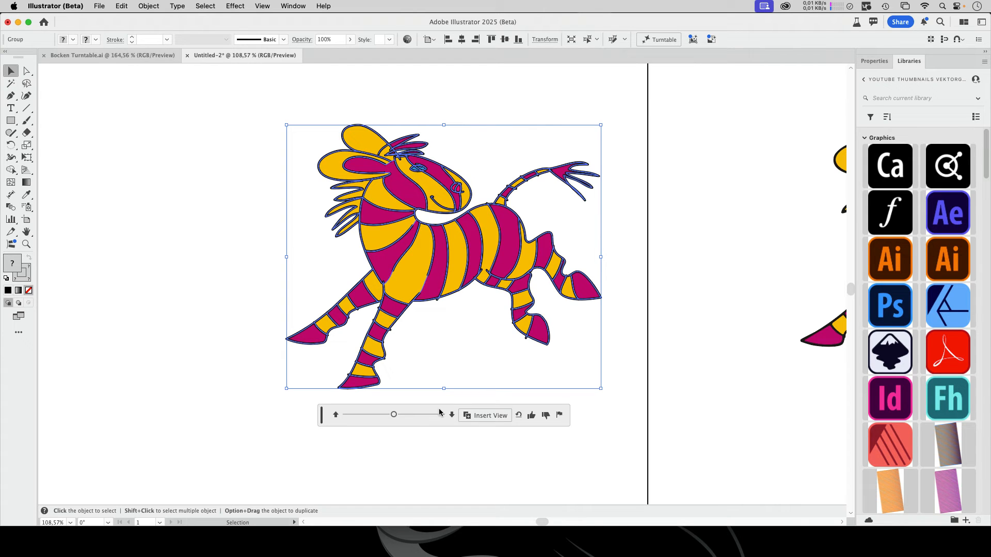
Rotate the zebra's Turntable view in both directions, try a different elevation, and settle on 30°, 0°
mouse_move(395, 417)
left_mouse_down()
mouse_move(453, 420)
mouse_move(351, 421)
mouse_move(452, 422)
mouse_move(400, 426)
left_mouse_up()
left_click_drag(395, 416, 411, 418)
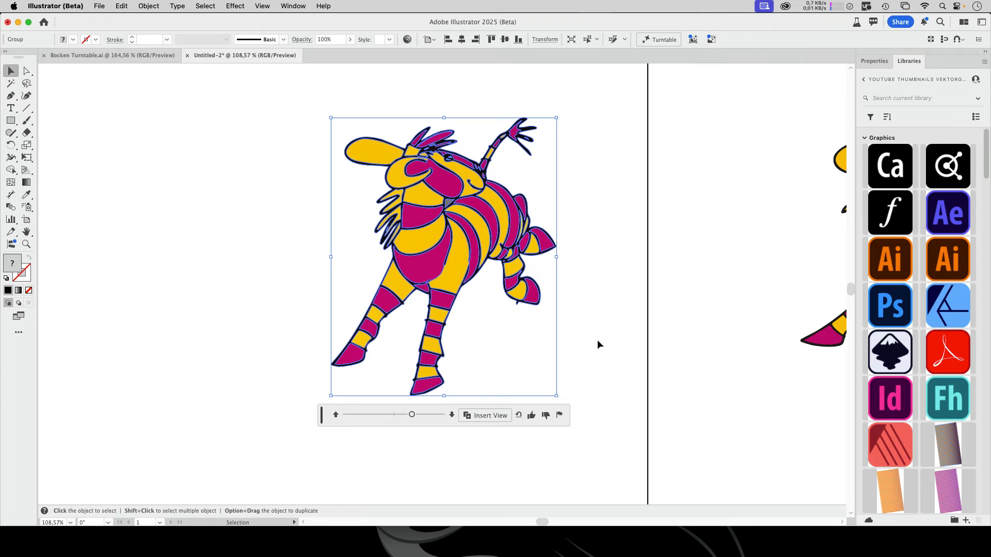
left_click_drag(412, 414, 369, 419)
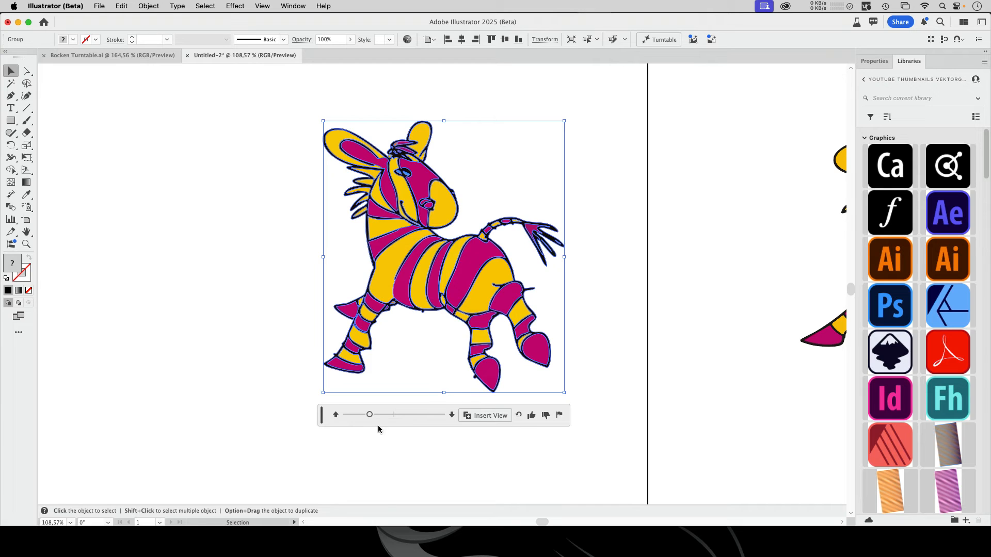
left_click(451, 415)
left_click_drag(369, 415, 405, 416)
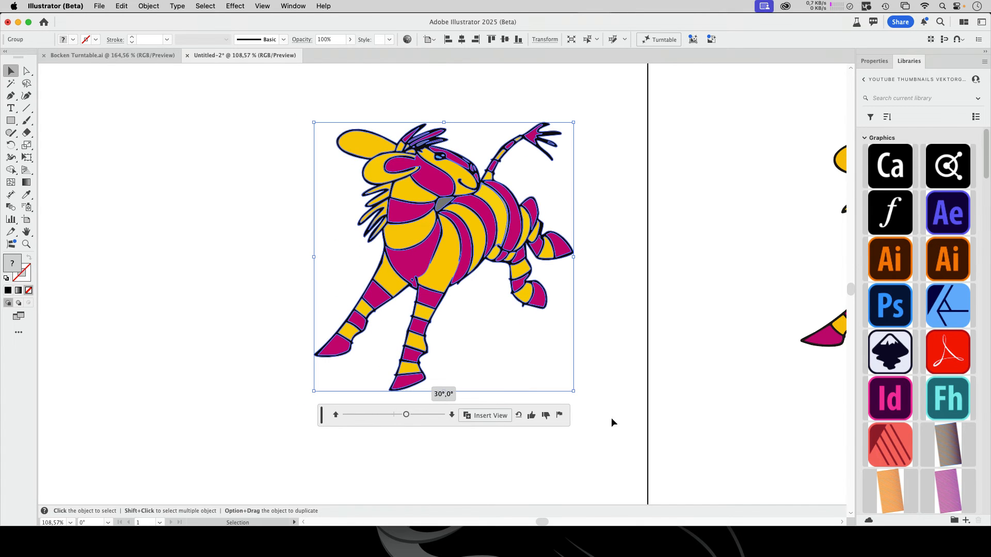
Insert the zebra's 30°, 0° view as a separate copy and move it into the empty space beyond the original zebra
left_click(485, 416)
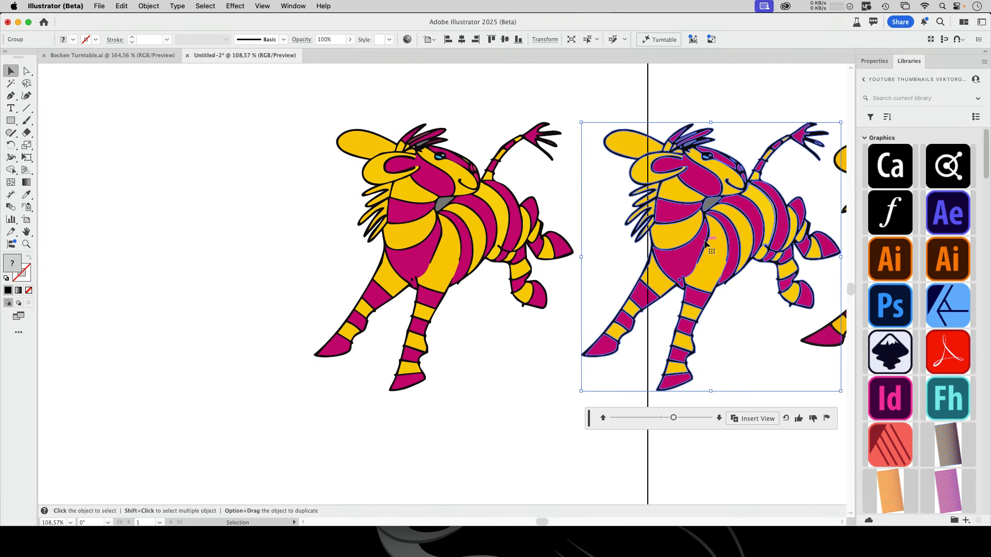
left_click_drag(629, 250, 83, 330)
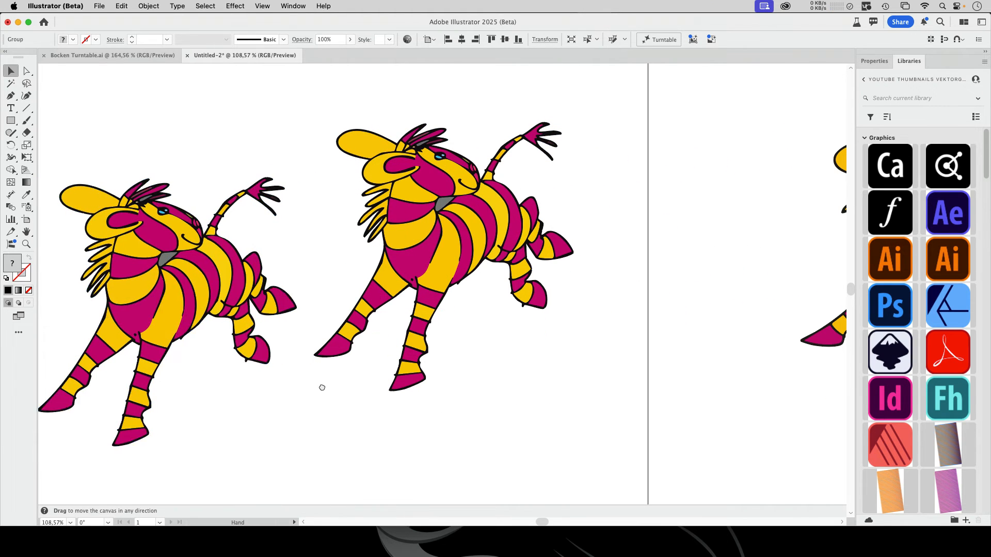
left_click_drag(321, 387, 471, 378)
left_click_drag(358, 276, 294, 260)
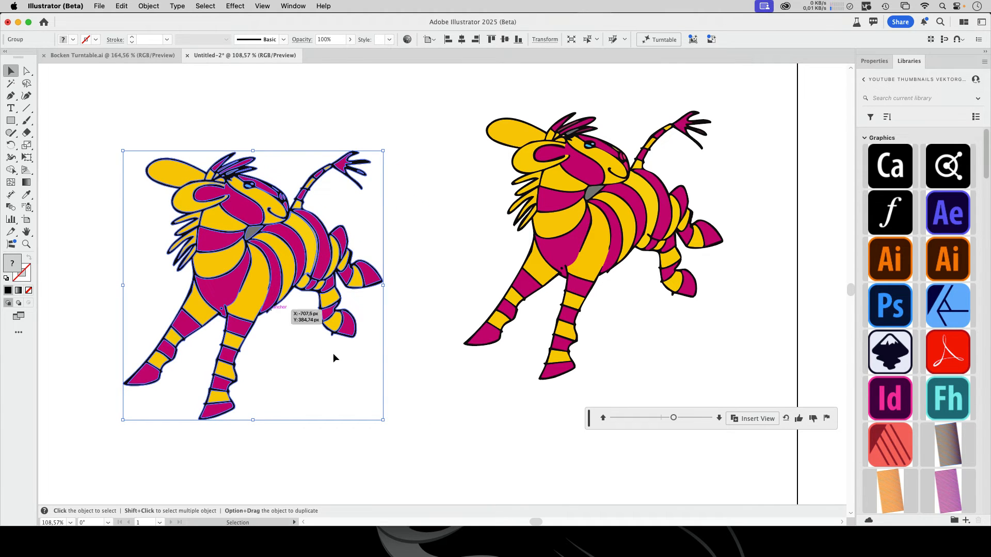
Select the inserted zebra copy and activate Turntable for it
left_click(398, 257)
left_click(296, 254)
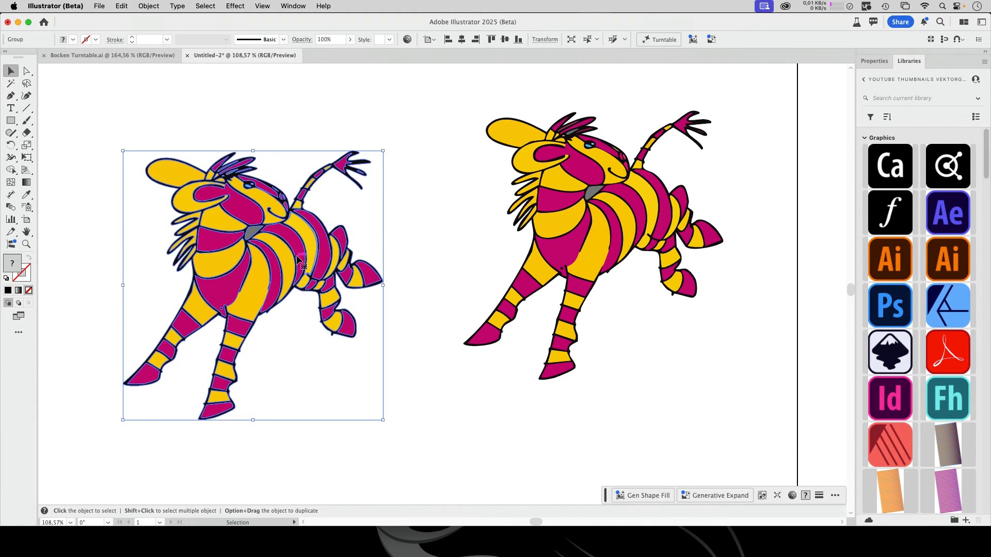
left_click(659, 40)
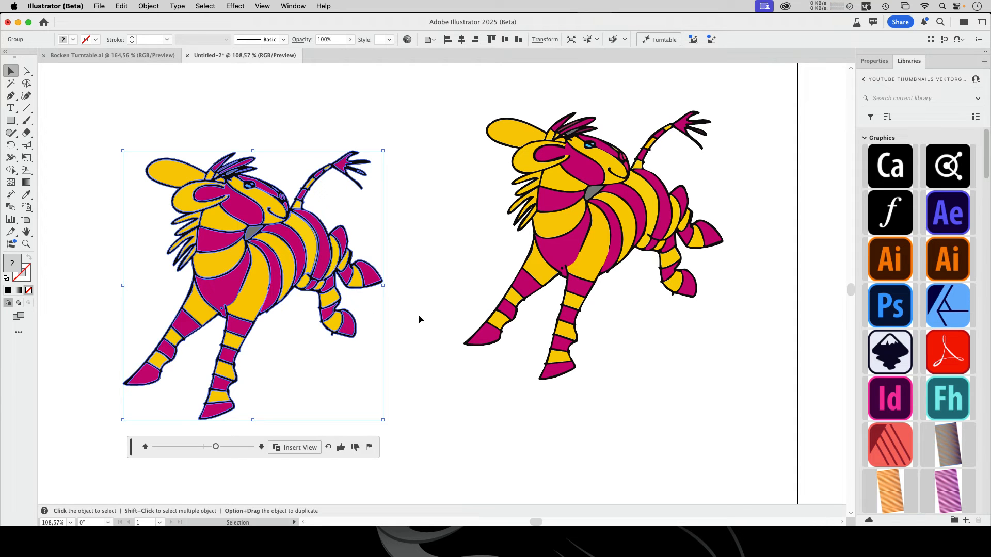
Examine the paths of both zebras in outline view and return to the colour preview
key("super+y")
left_click(412, 290)
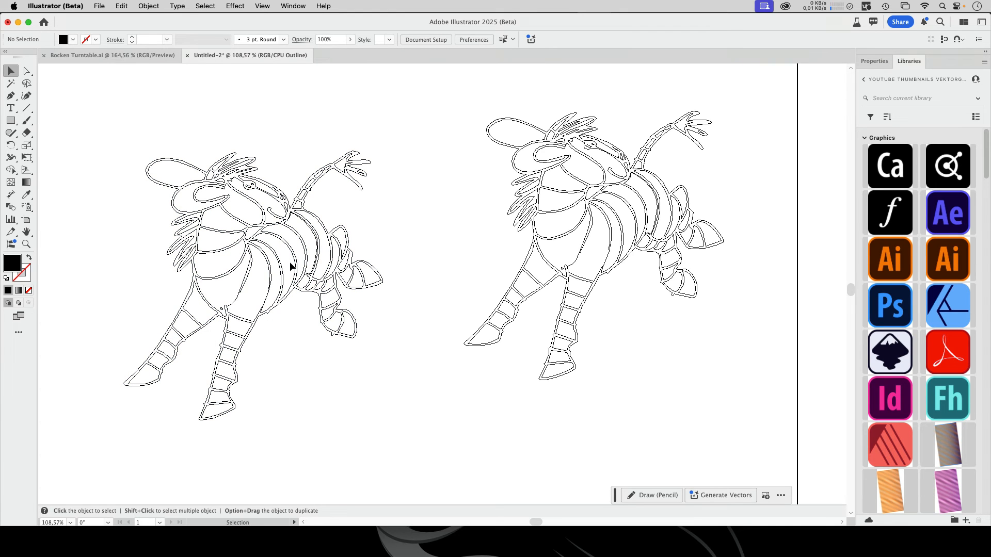
key("super+y")
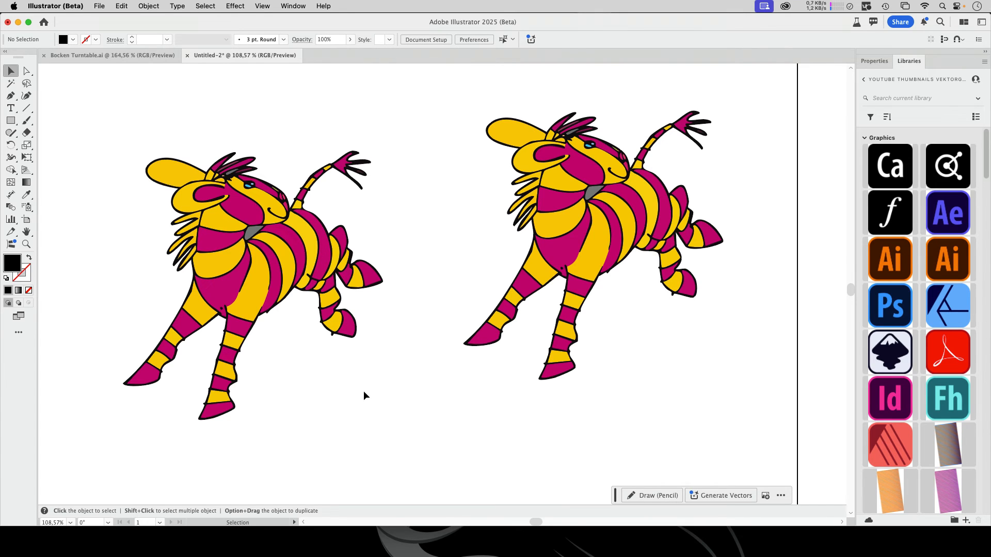
Switch to Bocken Turntable.ai, activate Turntable on the selected rotated zebra, and try to rotate it beyond 120°
key("ctrl+Tab")
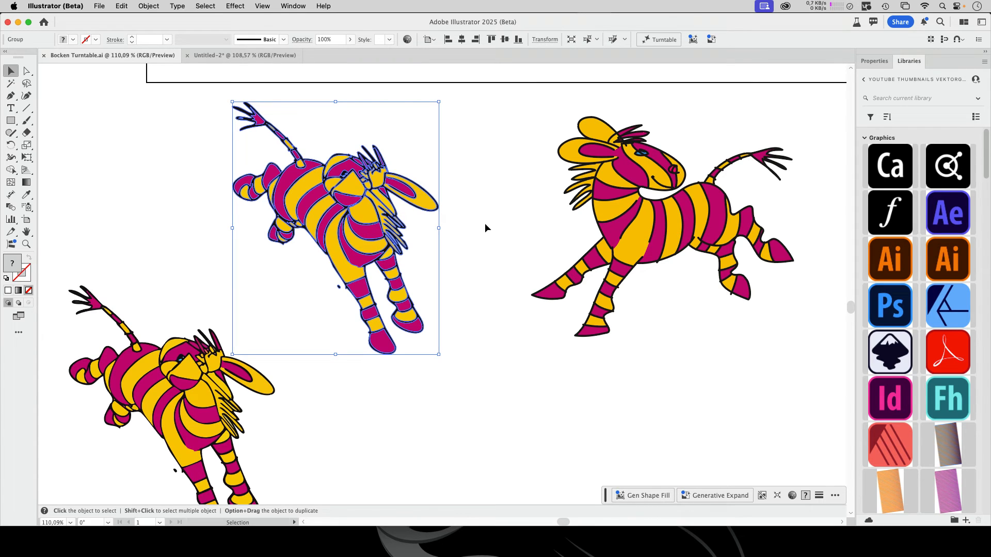
left_click(661, 41)
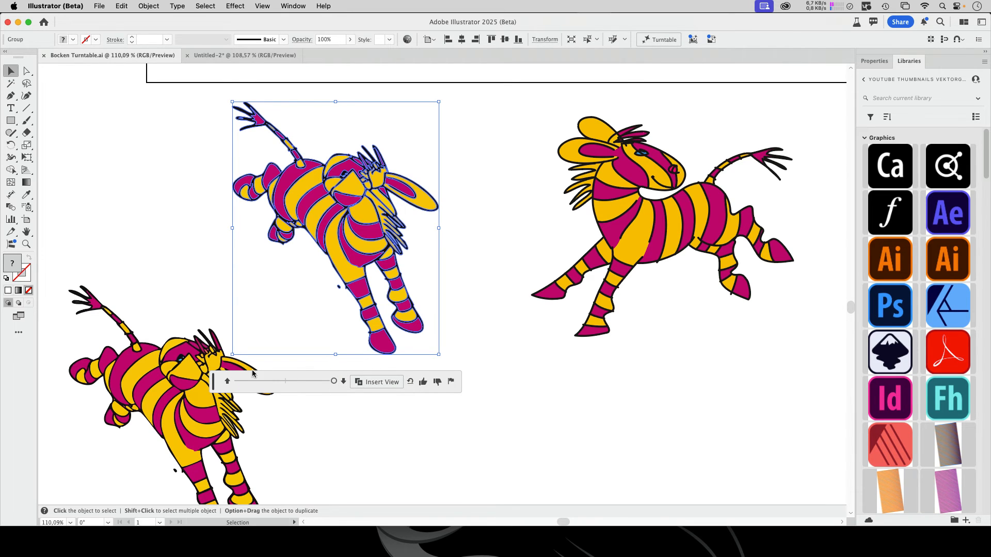
mouse_move(334, 381)
left_mouse_down()
mouse_move(287, 382)
mouse_move(348, 381)
left_mouse_up()
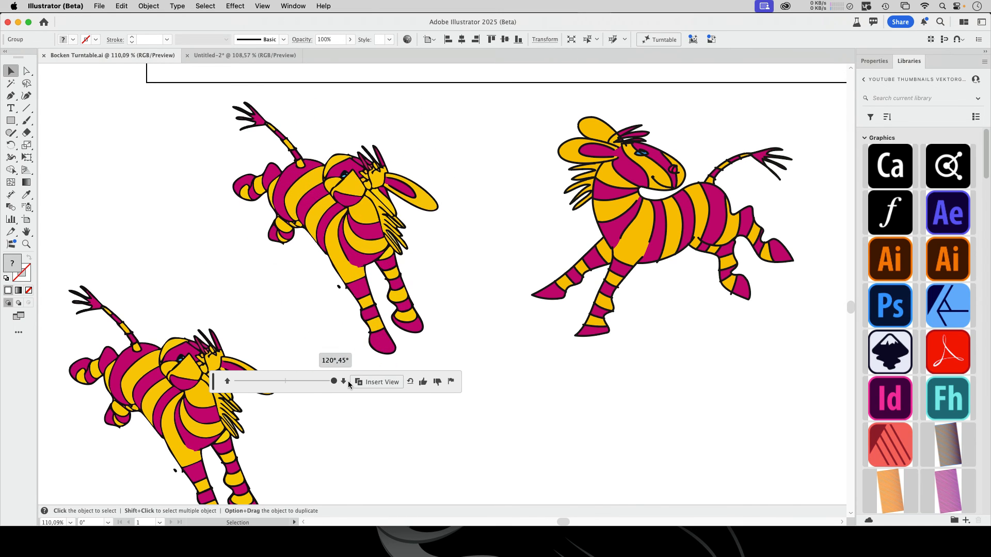
left_click(524, 387)
Insert the rotated zebra's 120°, 45° Turntable view as a copy and move it to the empty canvas area below
left_click_drag(413, 397, 409, 360)
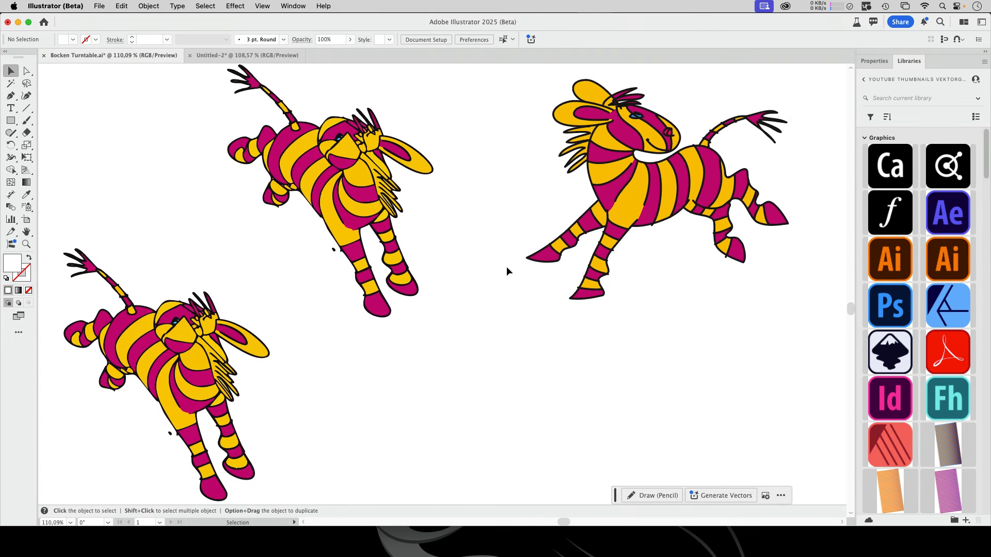
left_click(399, 204)
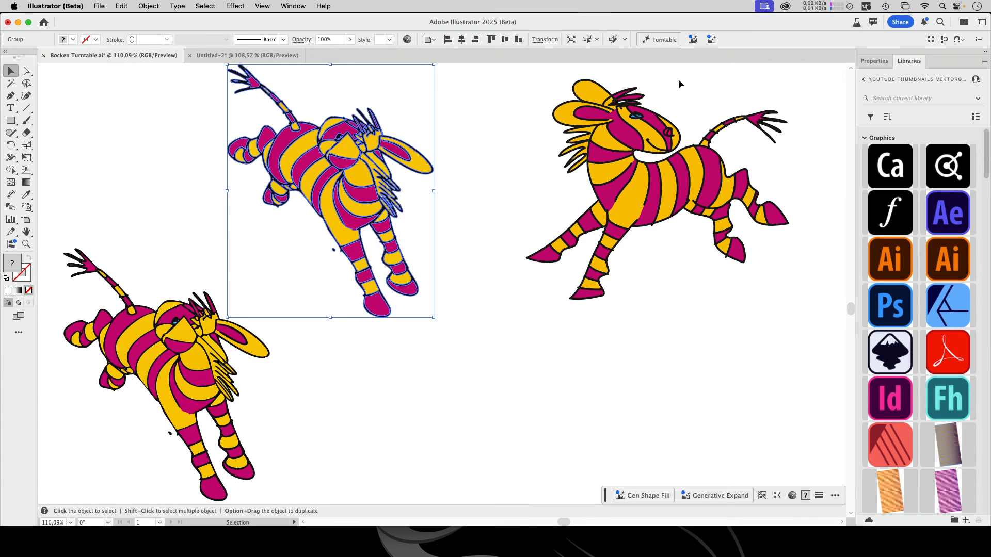
left_click(659, 39)
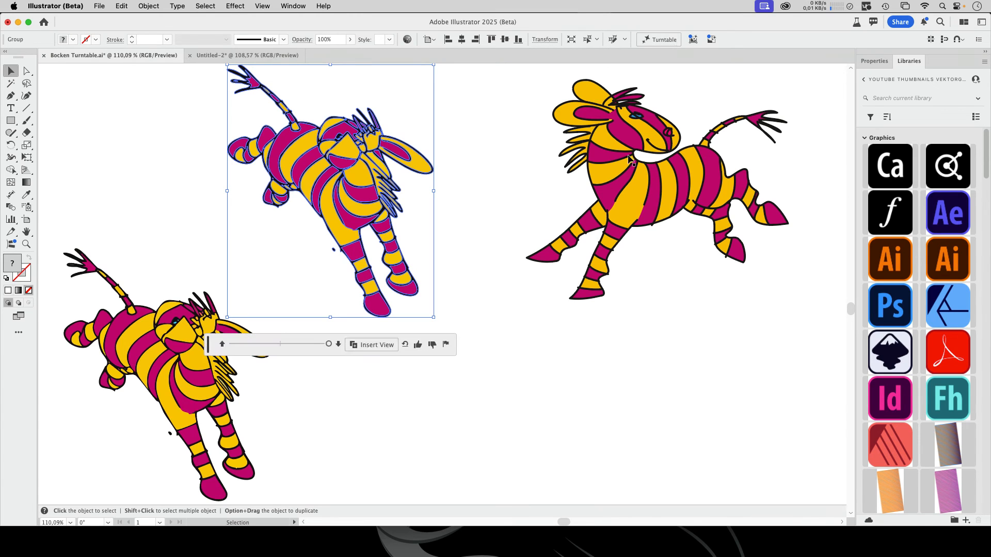
left_click(371, 349)
left_click_drag(543, 216, 480, 422)
key("space")
left_click_drag(422, 378, 353, 148)
left_click_drag(449, 181, 452, 354)
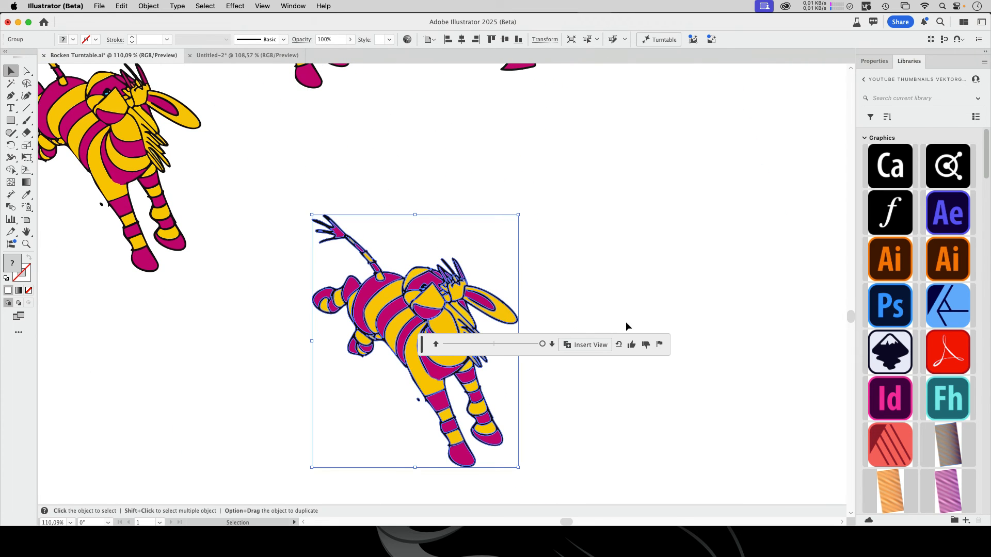
Select the newly inserted zebra copy and ungroup it
left_click(584, 297)
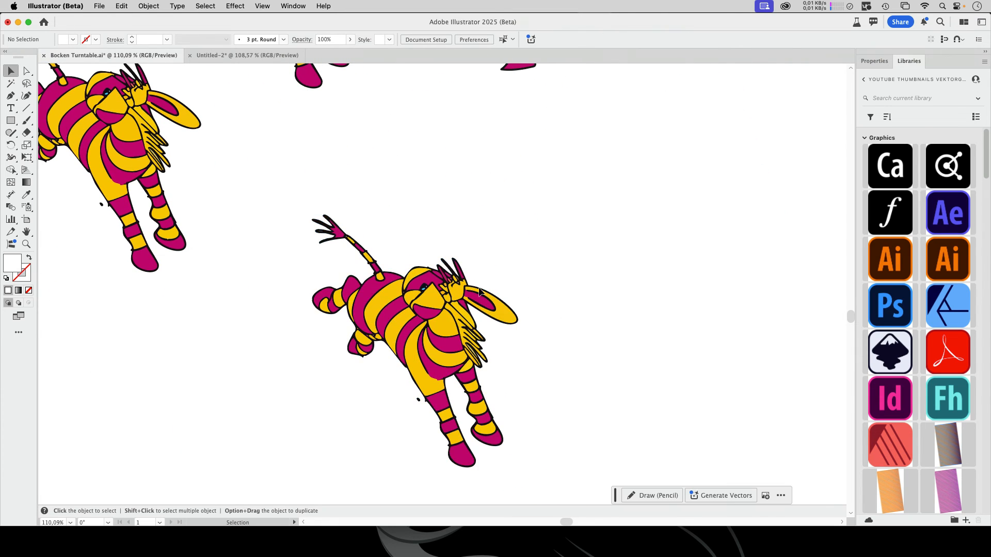
left_click(480, 331)
left_click(148, 6)
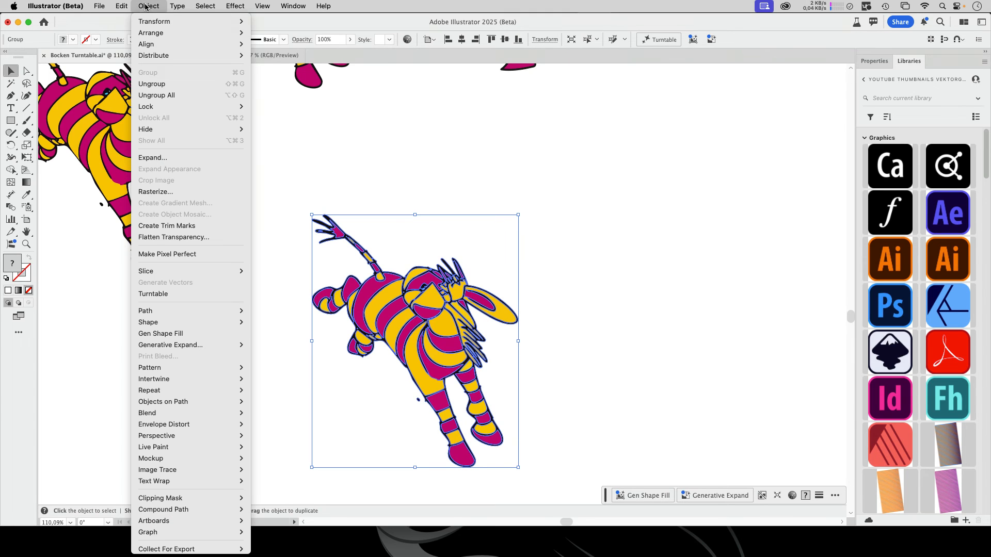
left_click(149, 84)
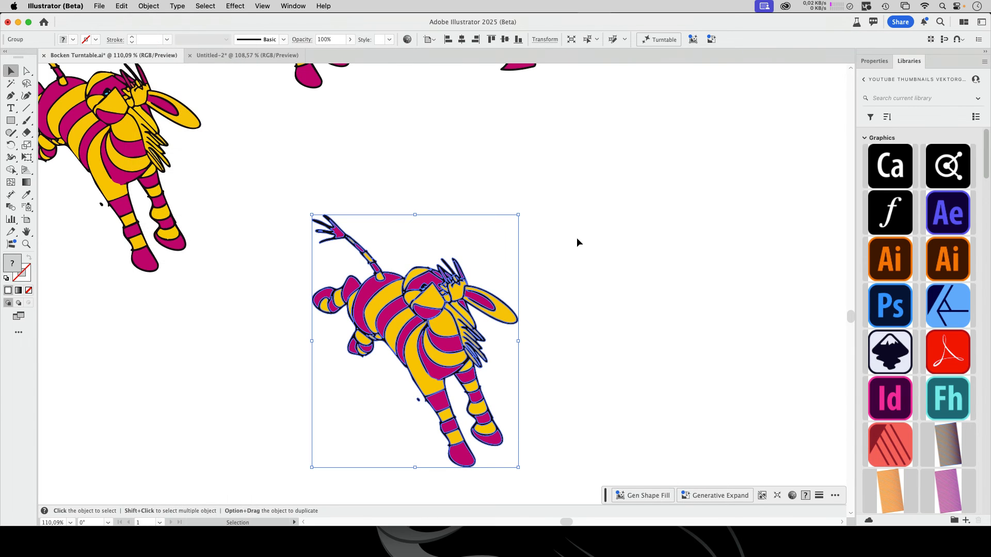
Select the lower zebra copy and display the document's layer list beside it on the empty canvas
left_click(577, 238)
left_click(459, 326)
left_click(288, 6)
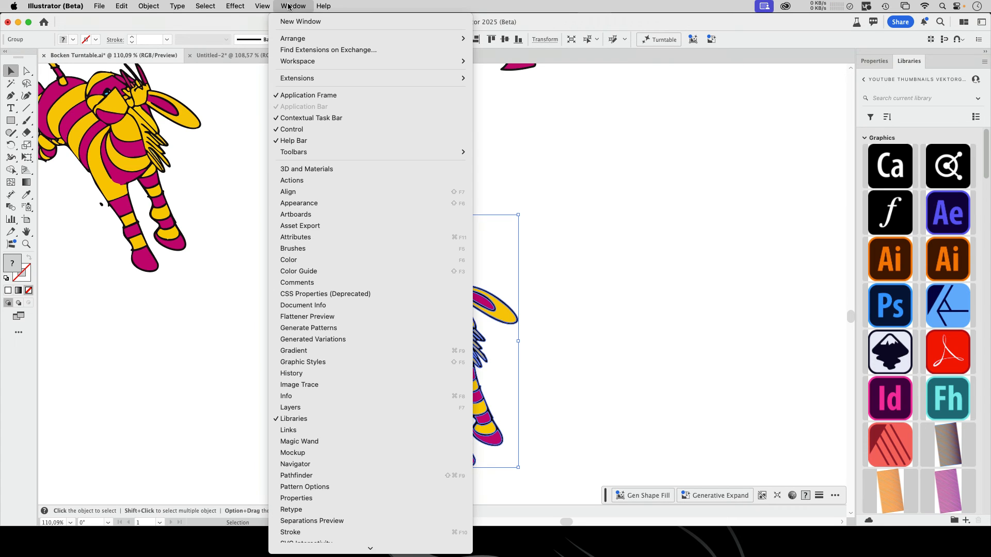
left_click(326, 407)
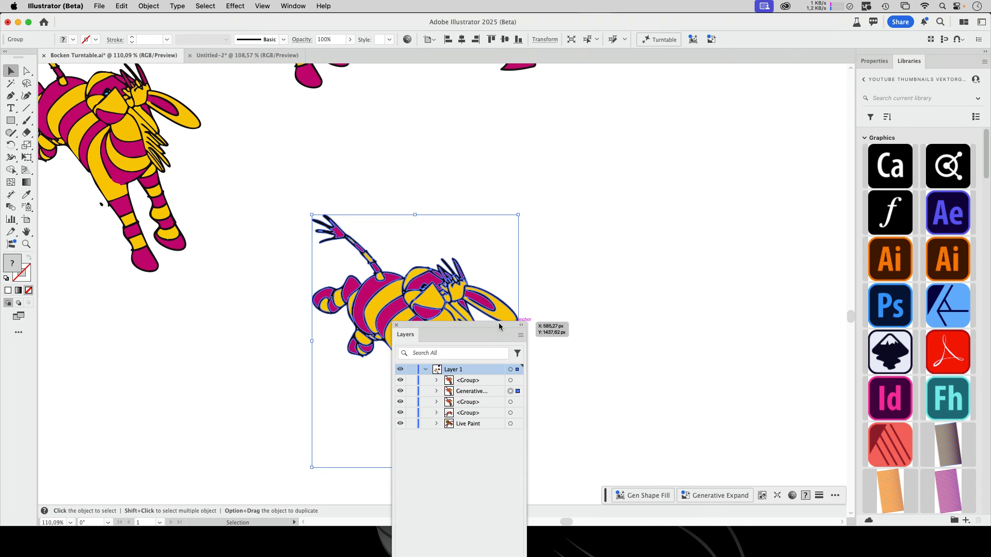
left_click_drag(500, 326, 680, 128)
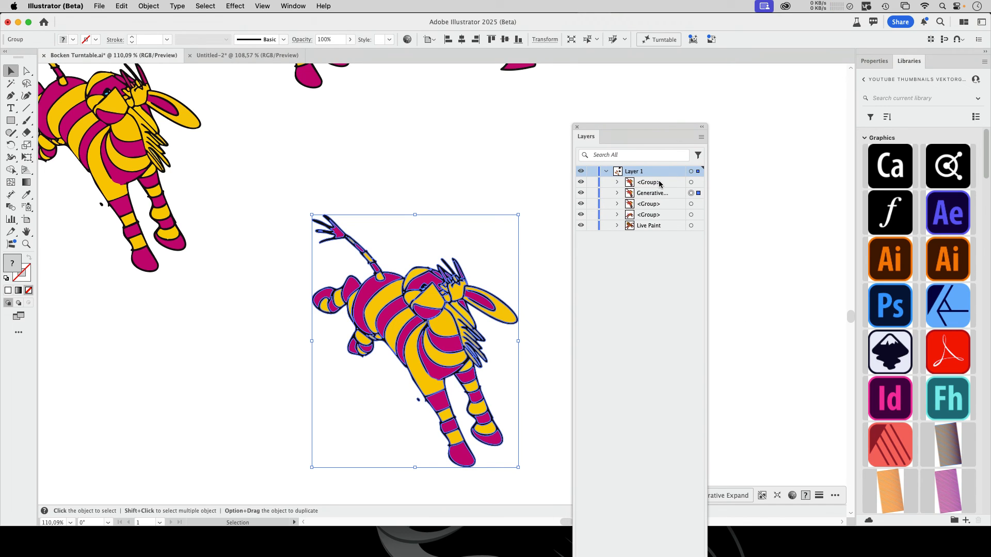
Examine the entries inside Layer 1, widening the list to read the full names, and highlight the Generative Object entry
left_click(646, 217)
left_click(670, 204)
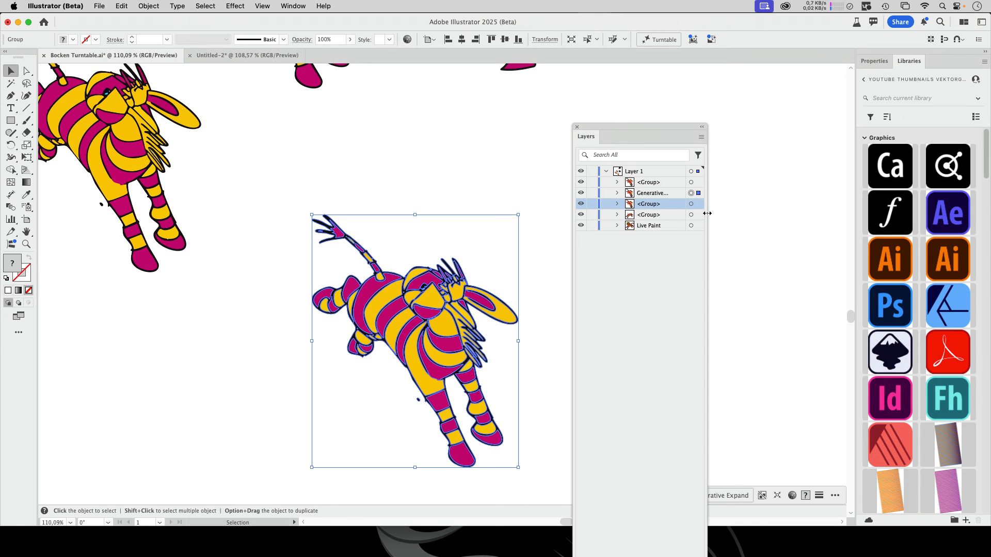
left_click_drag(703, 217, 761, 212)
left_click(737, 193)
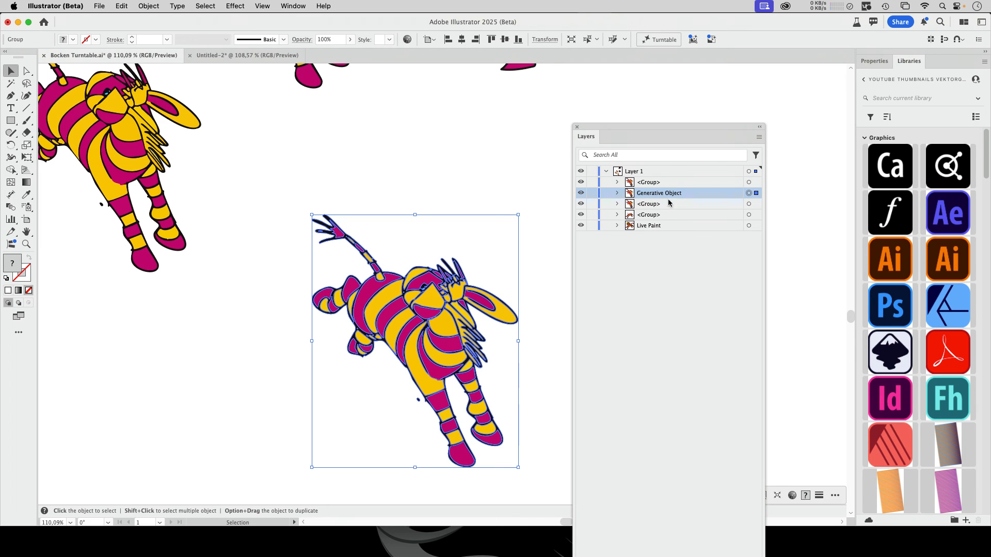
Move the leftmost zebra group about 168 px left and 105 px down, further away from the other zebras
left_click(438, 178)
left_click_drag(438, 178, 560, 242)
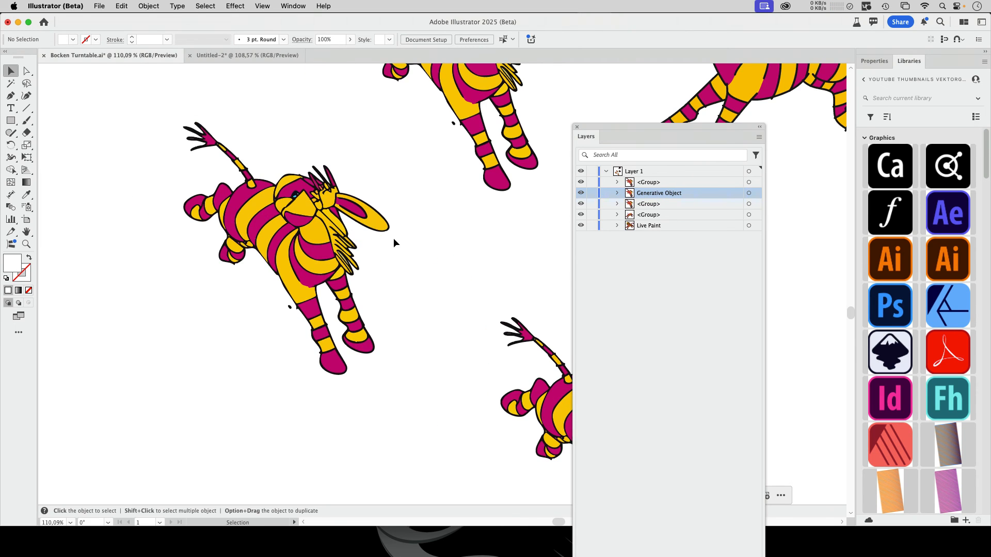
left_click_drag(481, 312, 289, 196)
left_click(289, 197)
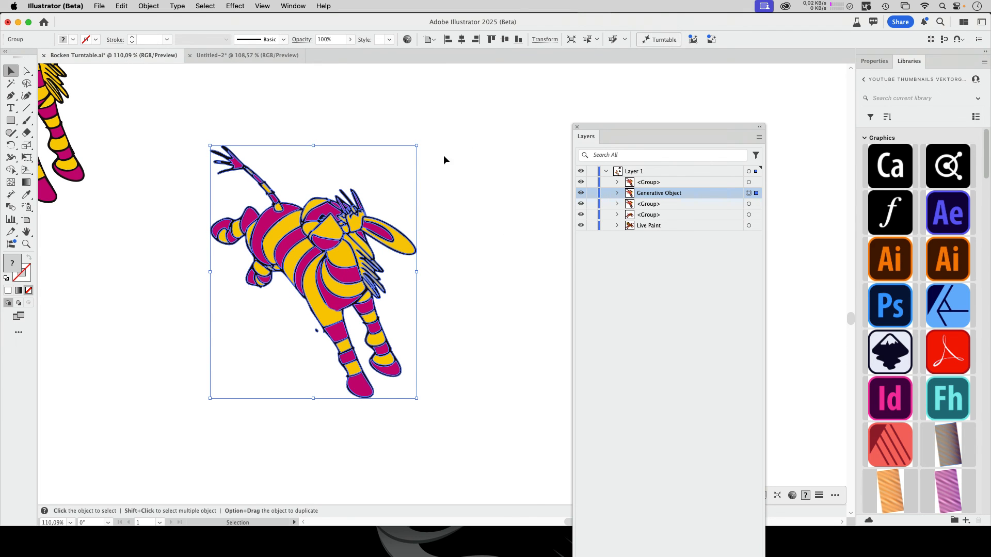
scroll(310, 242, "left", 7)
scroll(309, 243, "up", 3)
scroll(361, 230, "right", 7)
scroll(361, 230, "down", 4)
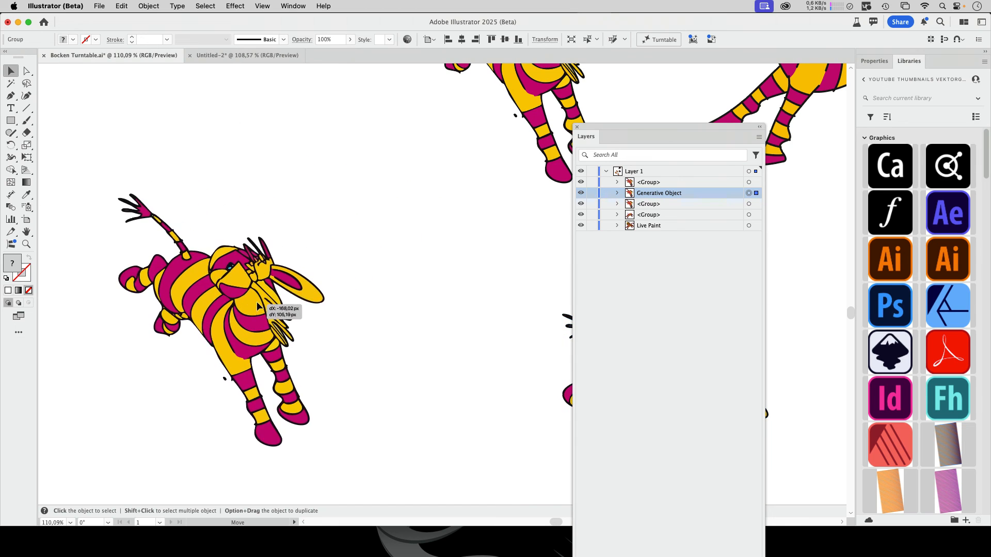
Activate Turntable on the moved zebra, rotate it to −75°, and try the 45° tilt before setting the tilt to −45°
left_click(659, 40)
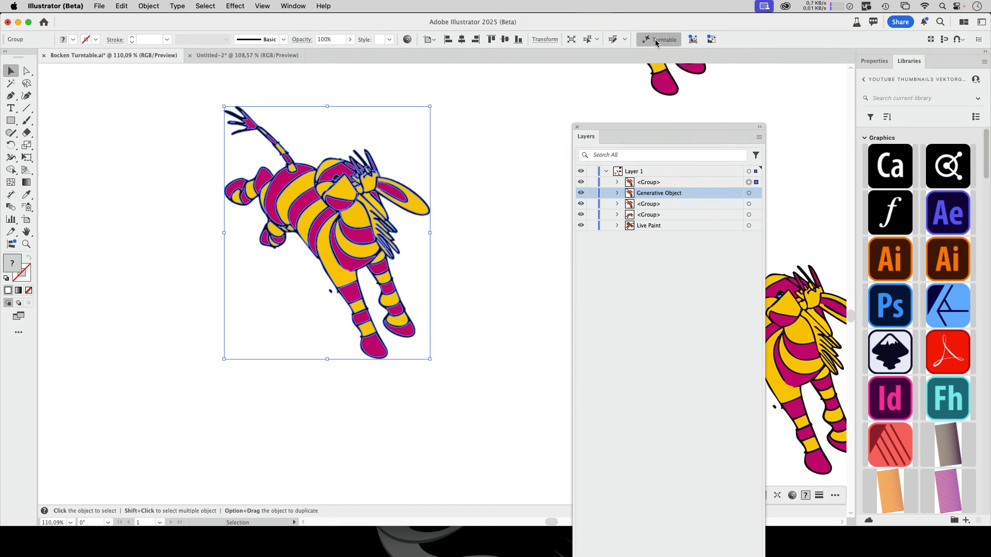
left_click_drag(280, 388, 249, 386)
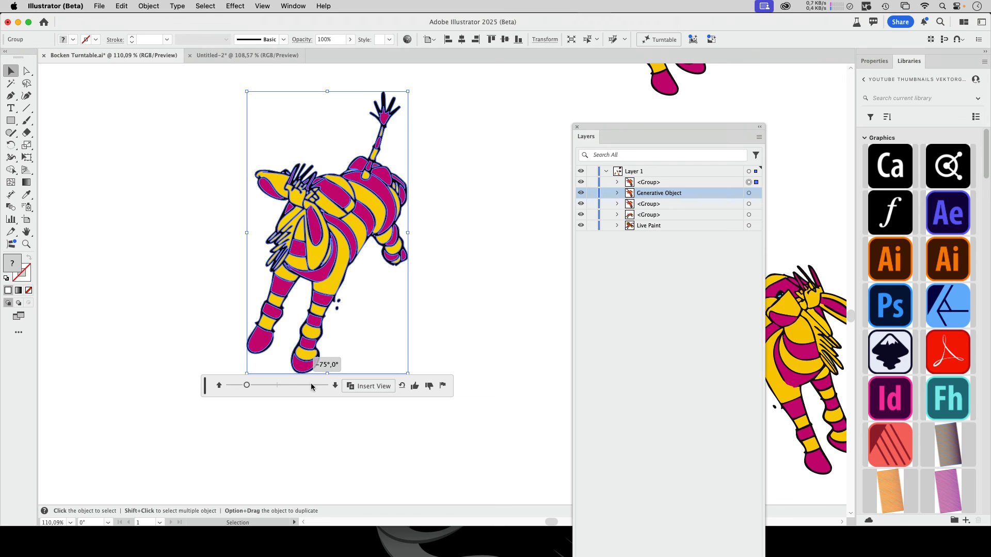
left_click(336, 385)
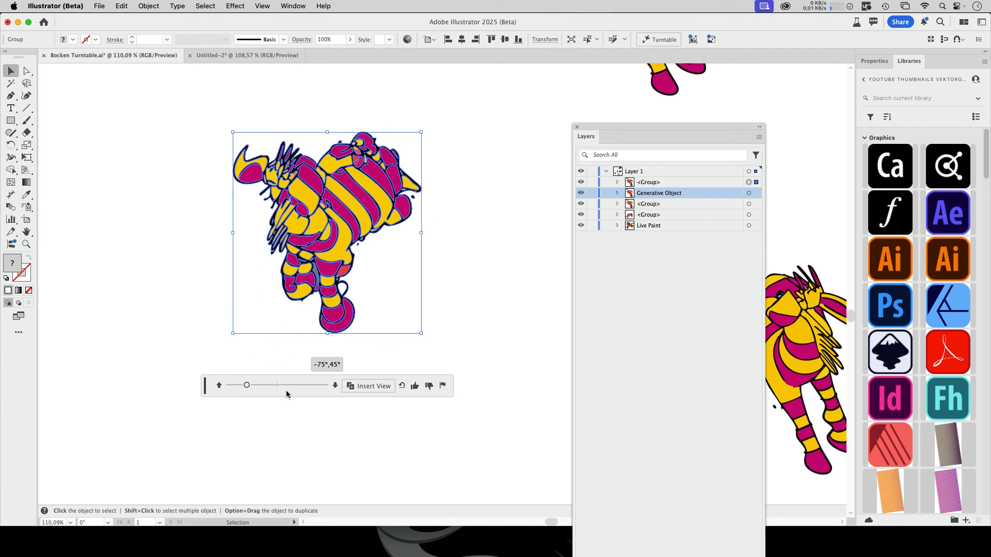
left_click(220, 385)
left_click(219, 386)
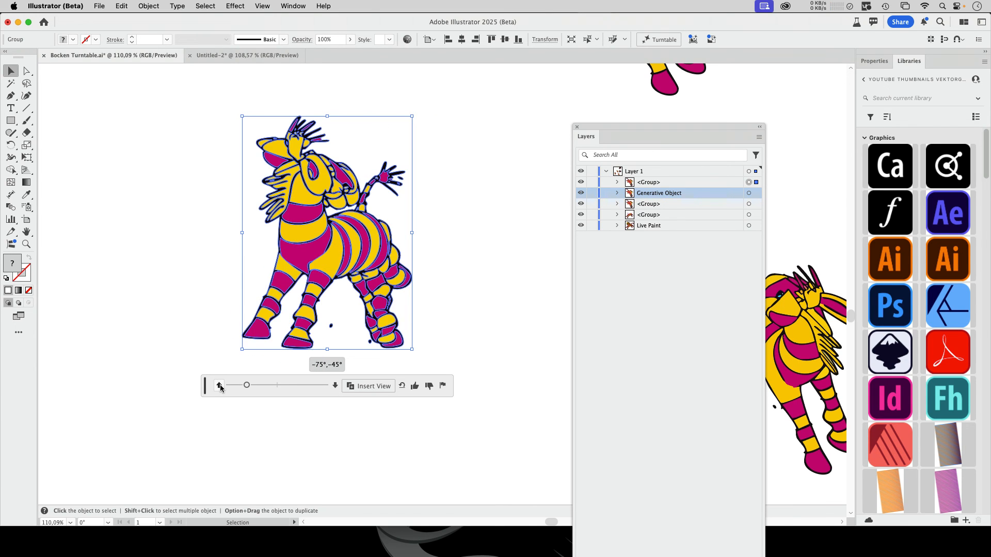
Rotate the tilted zebra's Turntable view to −120° and deselect it to compare it with the other zebras
left_click_drag(247, 386, 226, 389)
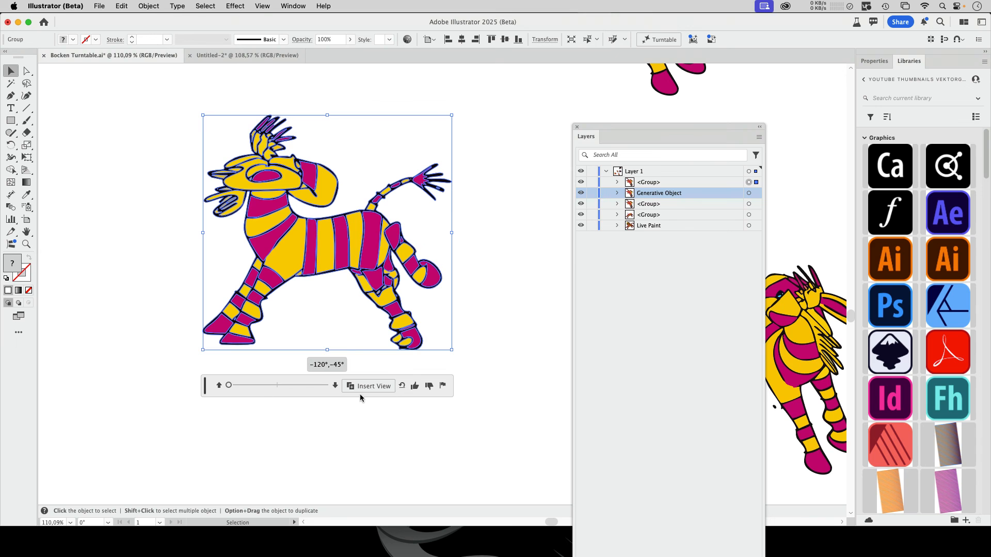
left_click(478, 337)
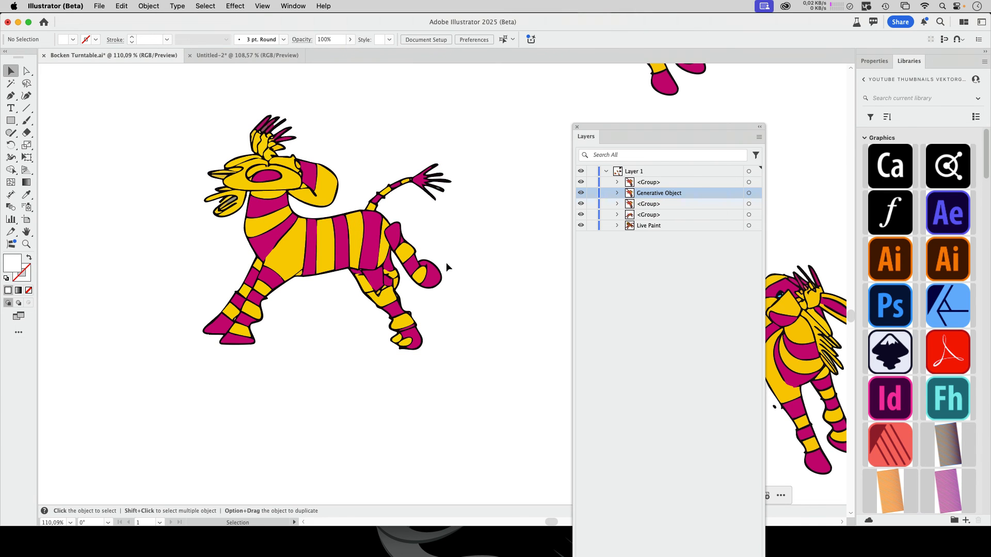
key("super+space")
left_click(472, 212)
left_click_drag(471, 216, 278, 343)
key("space")
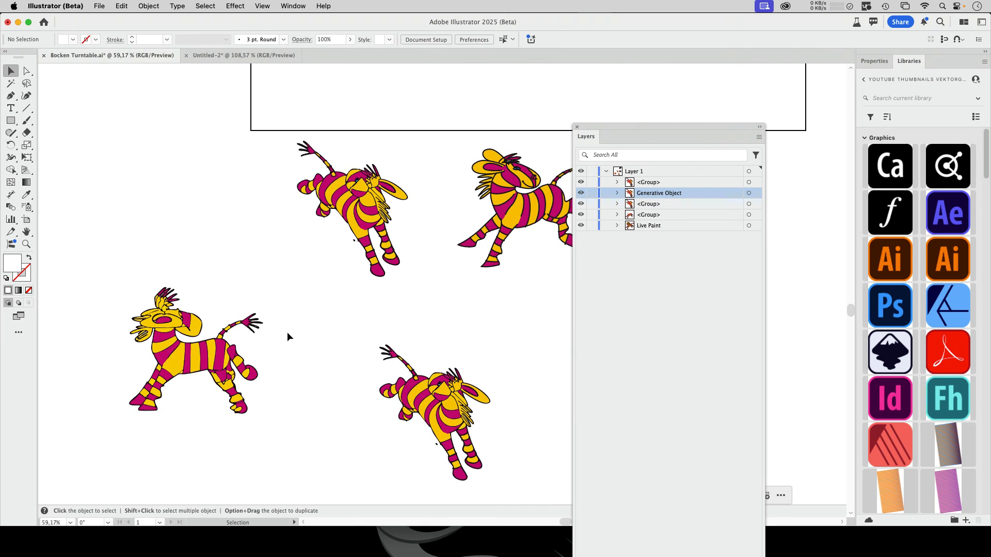